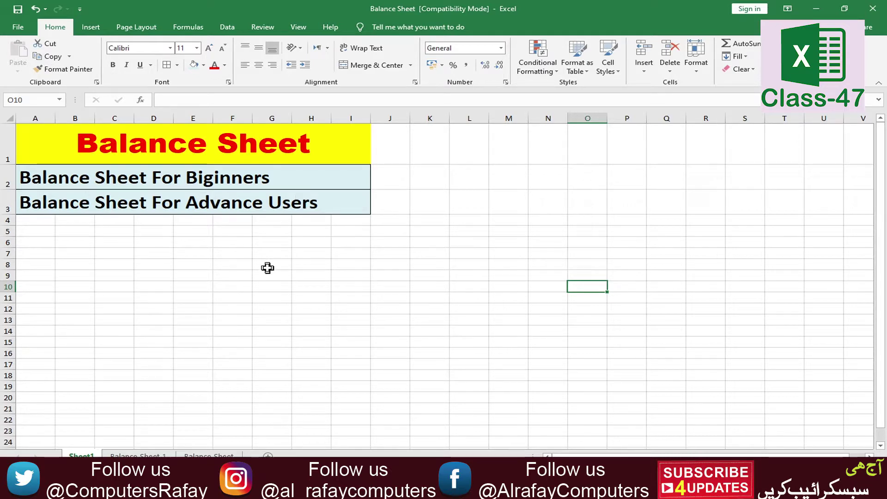
Open the Balance Sheet 1 worksheet and review the particulars and cash entries of the Income and Expenditure sections
key(ctrl+Page_Down)
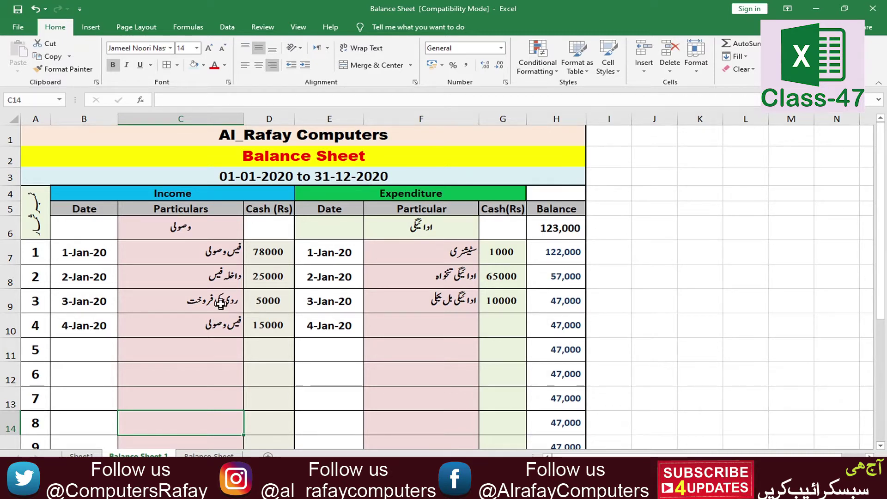
click(178, 248)
drag(178, 248, 183, 346)
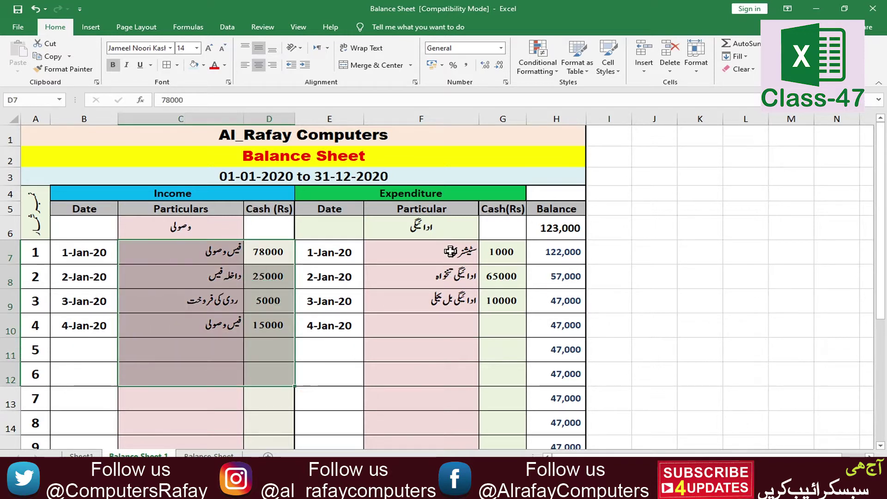
drag(451, 250, 489, 364)
click(443, 358)
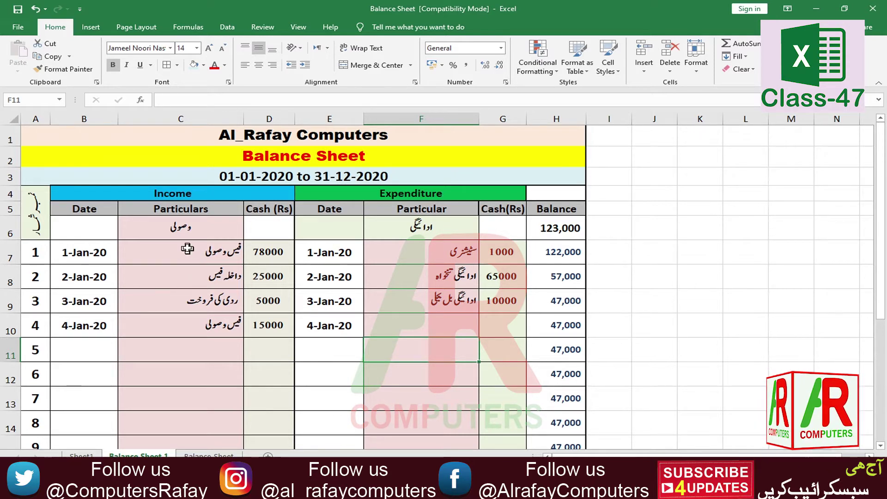
drag(188, 248, 174, 360)
click(174, 355)
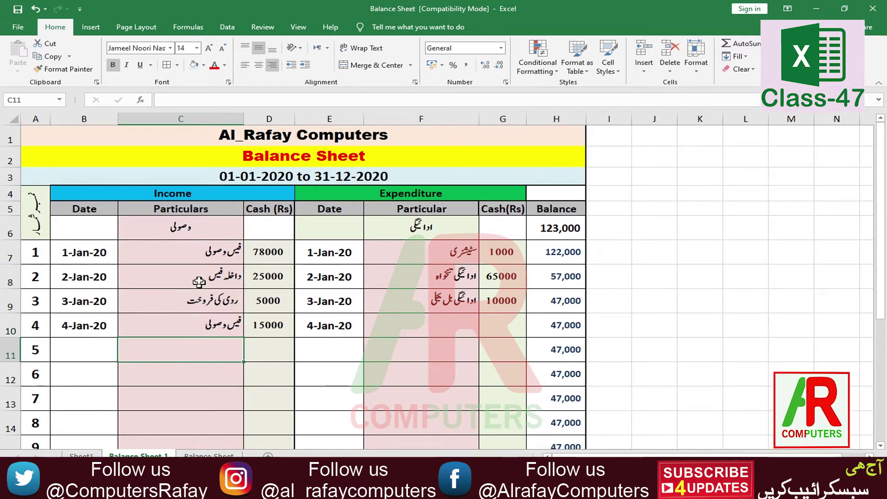
click(186, 254)
click(183, 292)
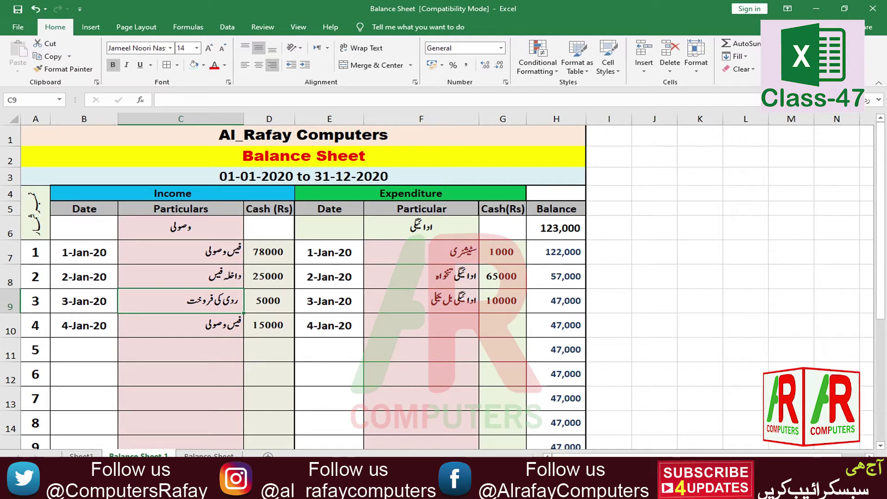
Switch to the Al Rafay Computers YouTube channel in the browser and look through its uploaded videos and playlists
click(450, 488)
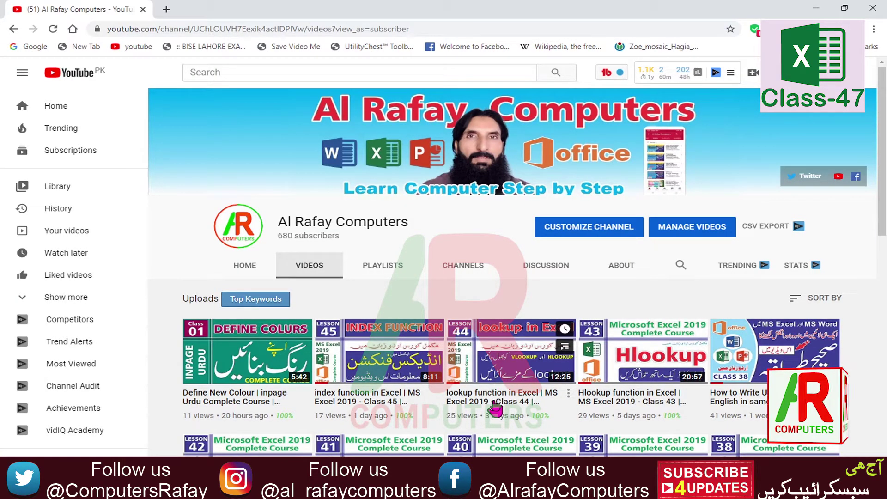
scroll(495, 408, down, 1)
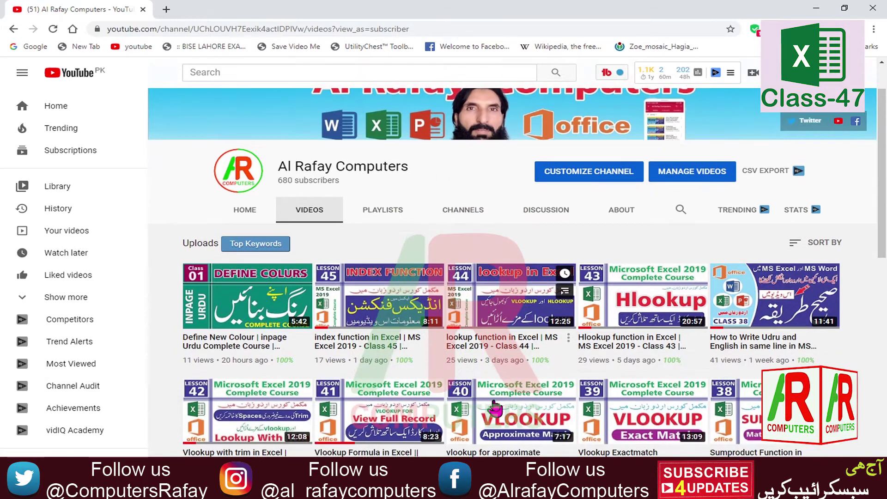
scroll(510, 400, down, 2)
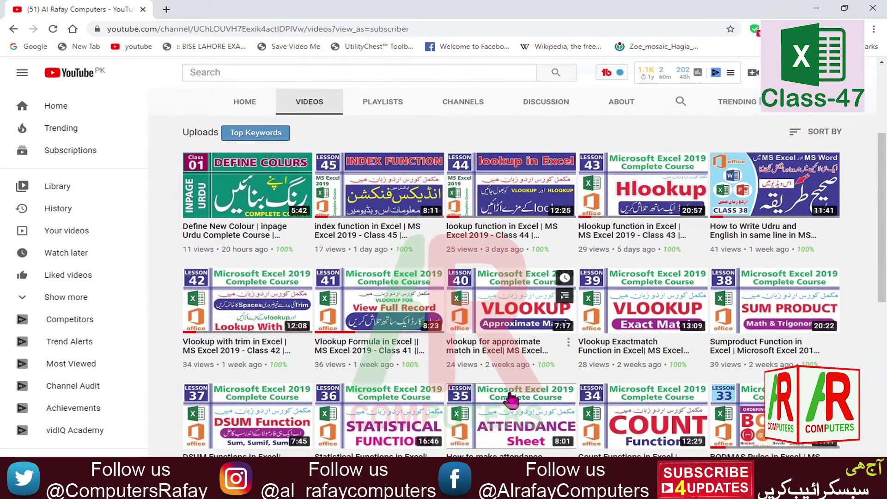
scroll(493, 379, up, 2)
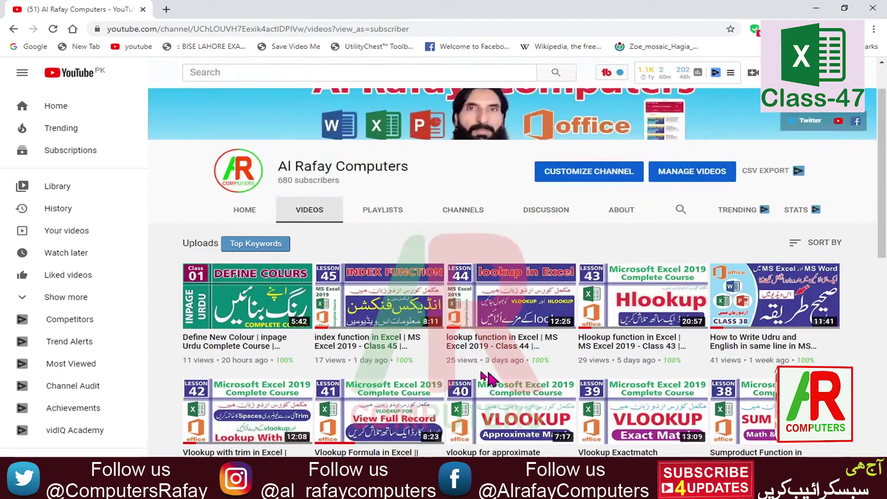
scroll(526, 369, down, 3)
scroll(529, 378, up, 4)
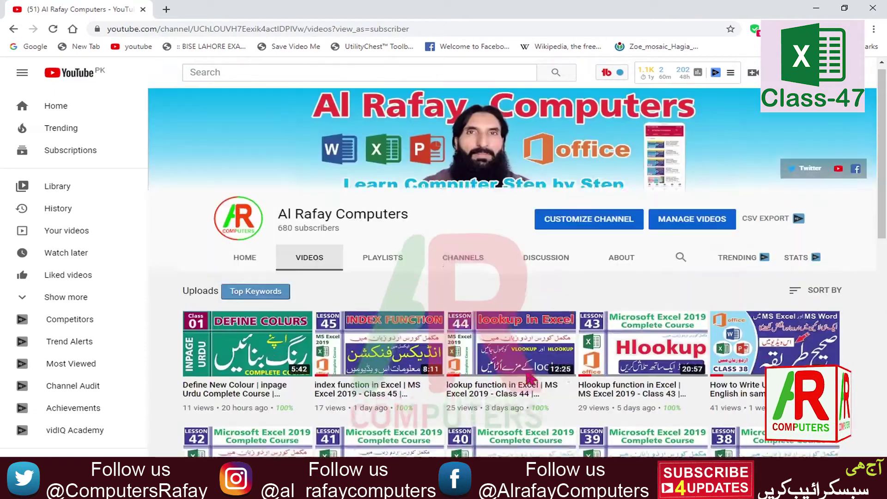
click(383, 270)
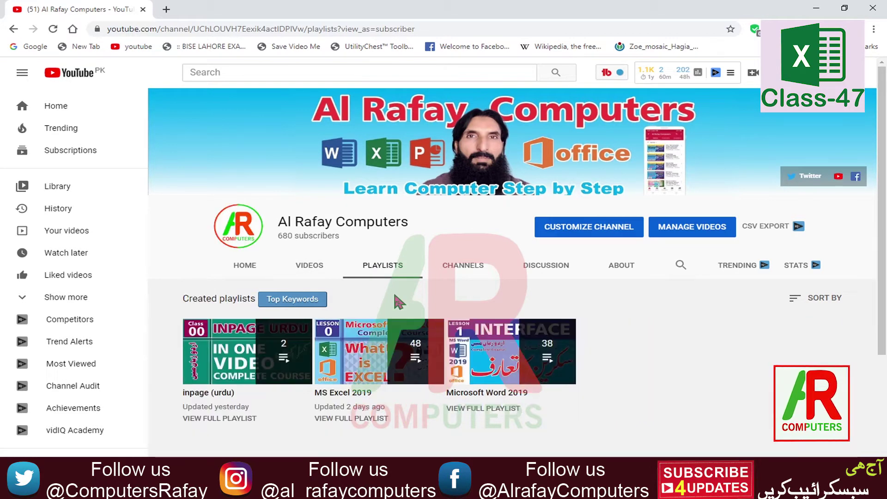
mouse_move(259, 381)
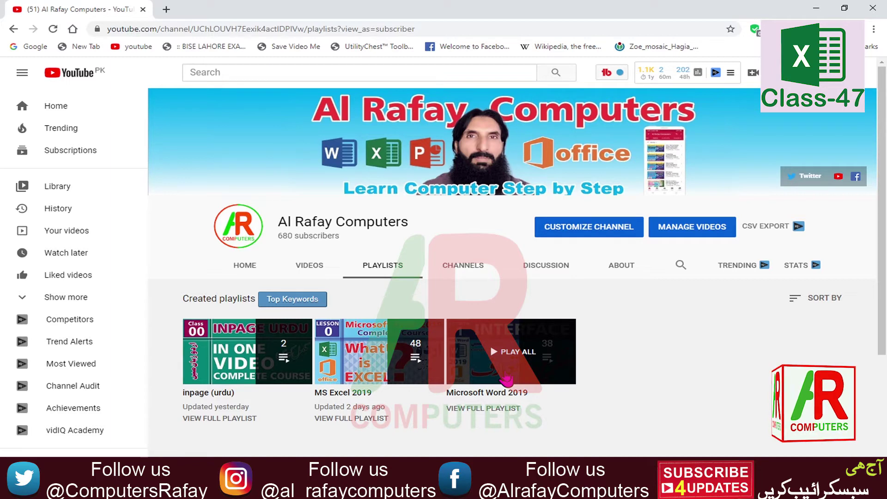
click(312, 268)
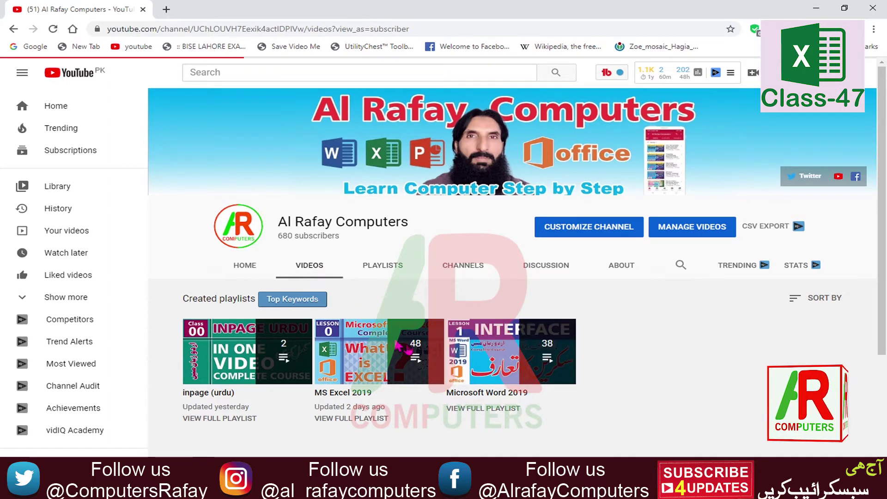
mouse_move(482, 377)
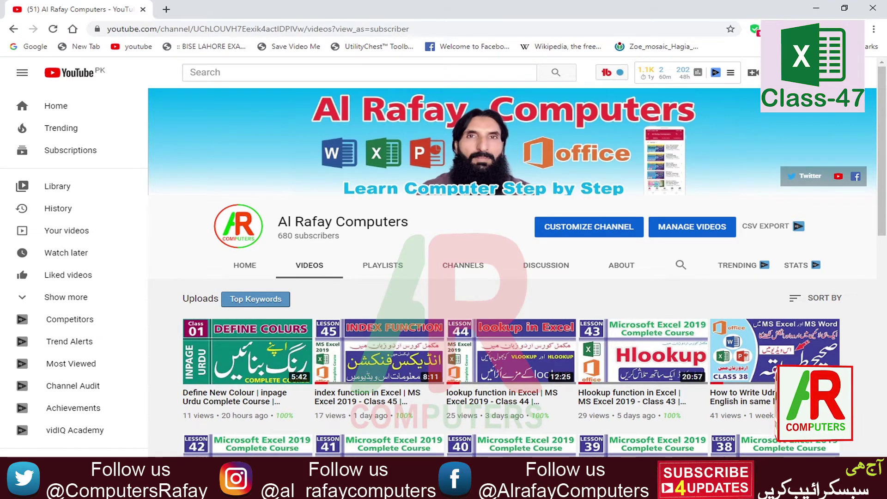
Return to the Excel workbook and review the income dates, particulars and cash amounts from row 7 down
key(alt+Tab)
click(197, 372)
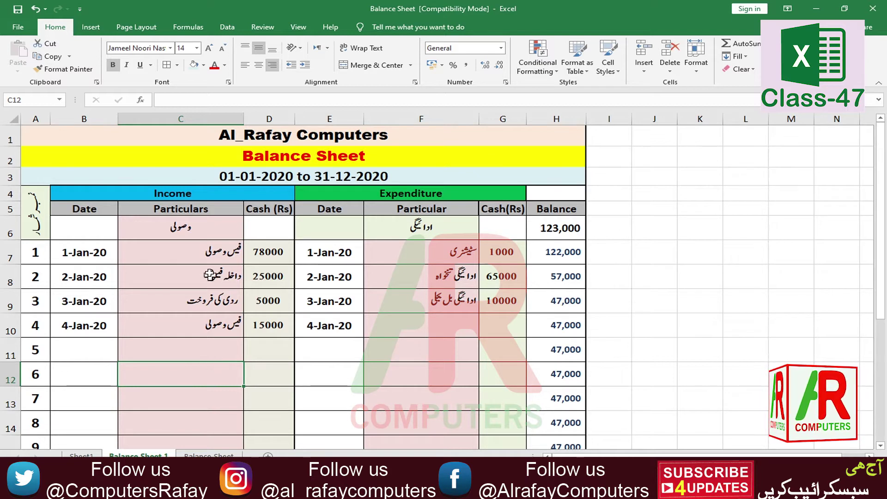
drag(195, 251, 199, 342)
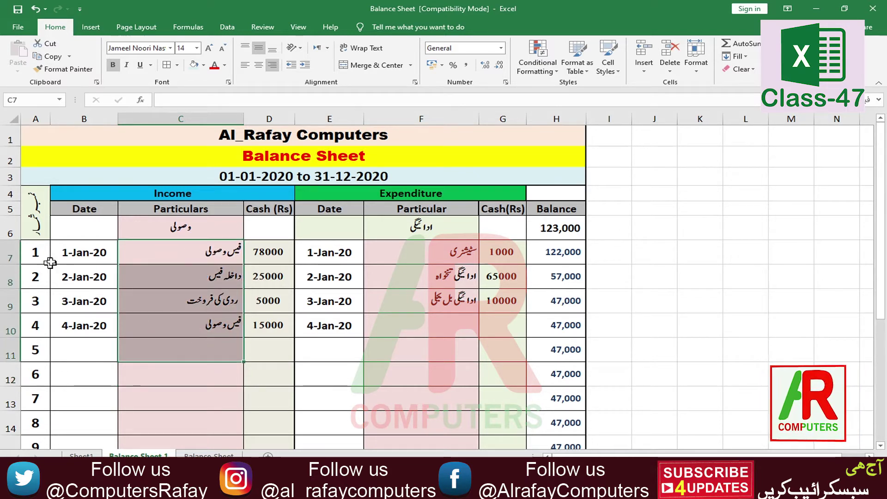
drag(81, 252, 85, 325)
click(176, 347)
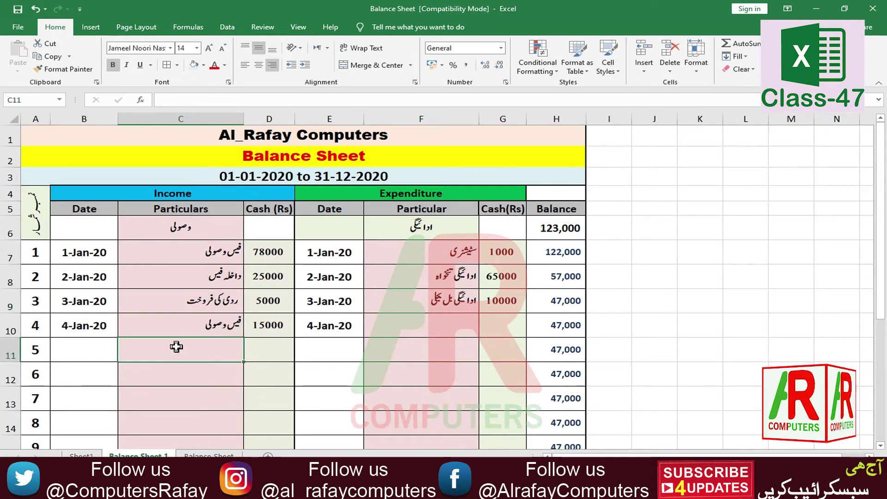
drag(68, 251, 84, 326)
click(166, 370)
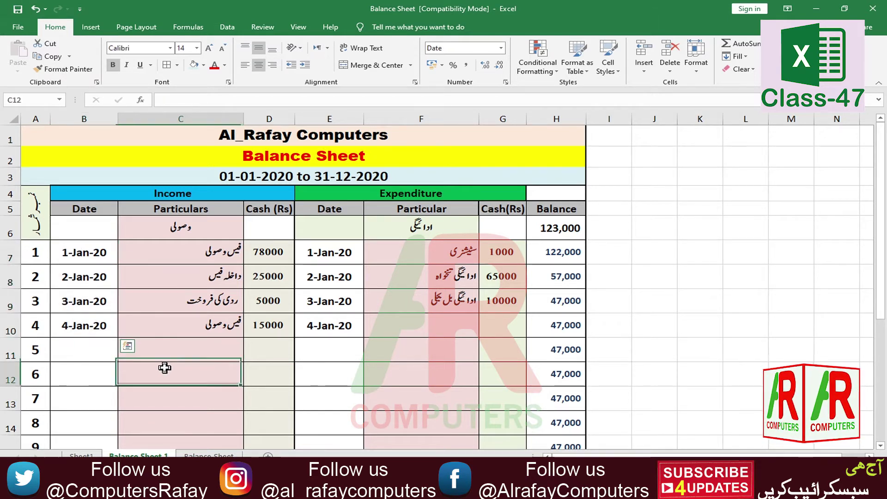
drag(176, 259, 175, 319)
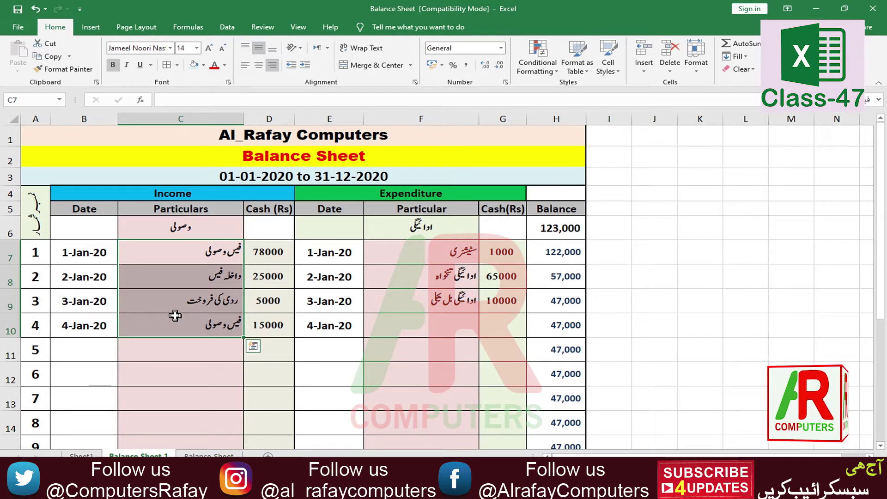
drag(263, 251, 271, 328)
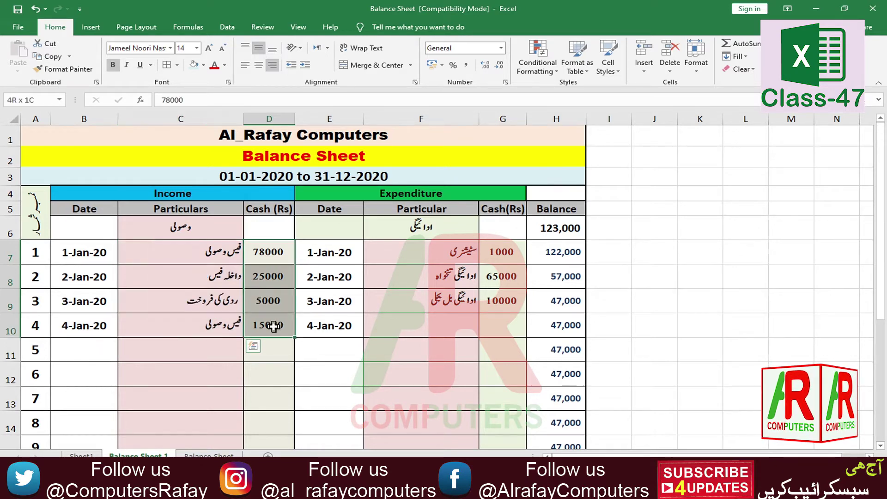
drag(266, 254, 263, 351)
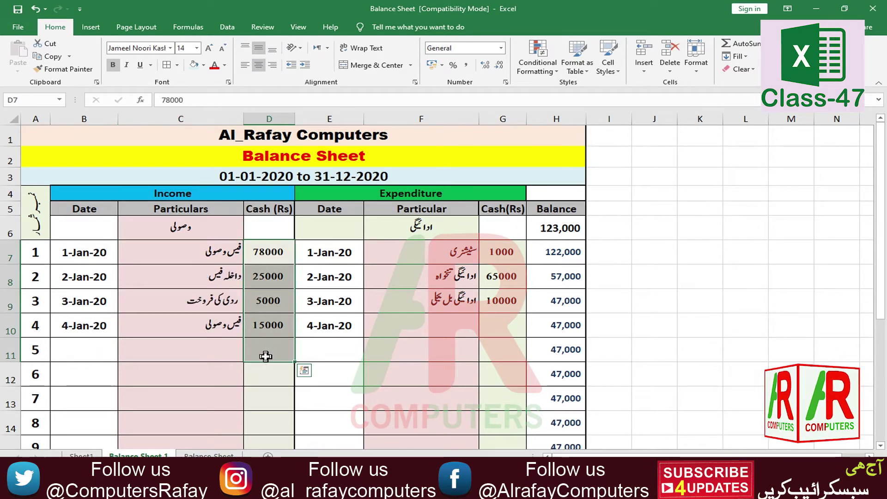
Total the income cash column by entering a SUM formula over D7:D16 in cell D17
scroll(265, 355, down, 3)
scroll(265, 355, up, 2)
click(269, 386)
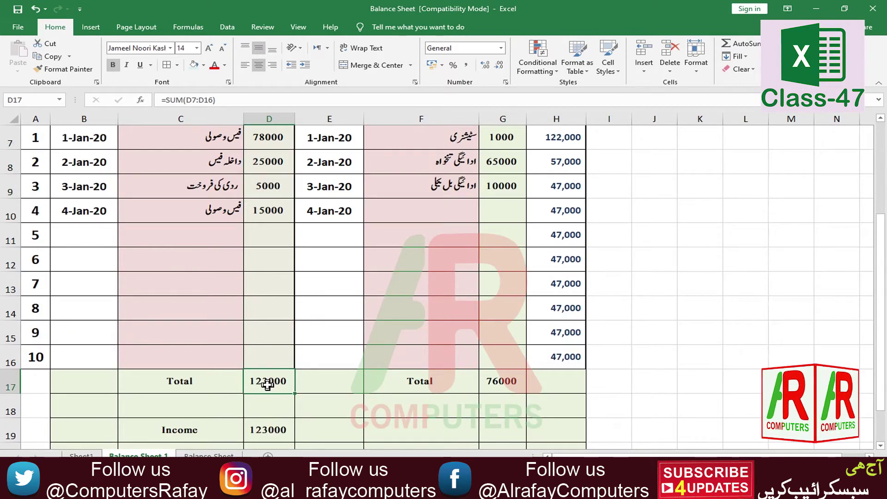
text(=s)
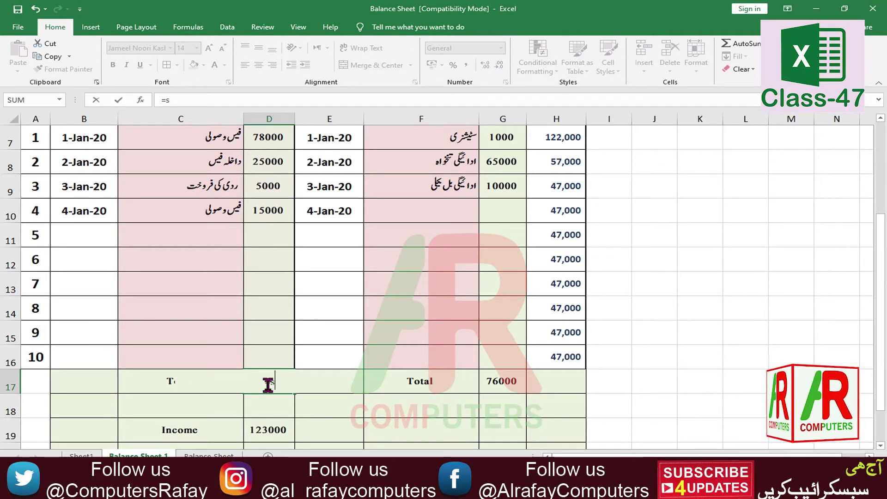
text(um()
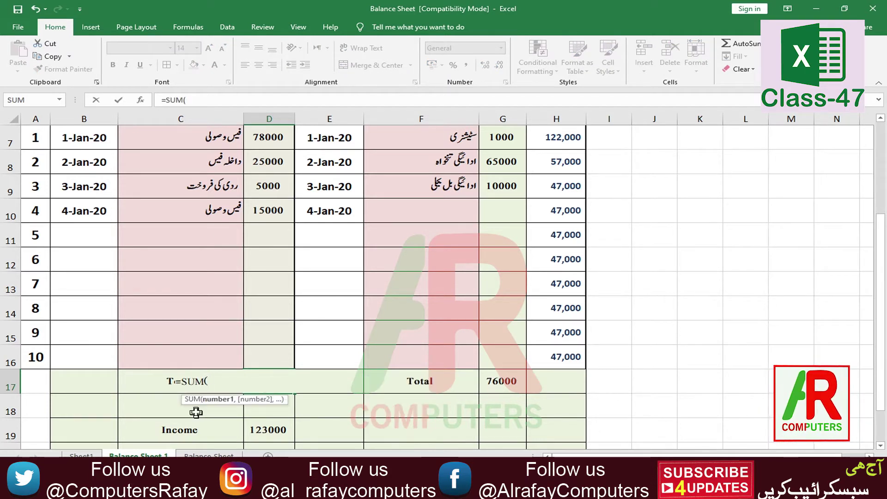
scroll(324, 326, up, 1)
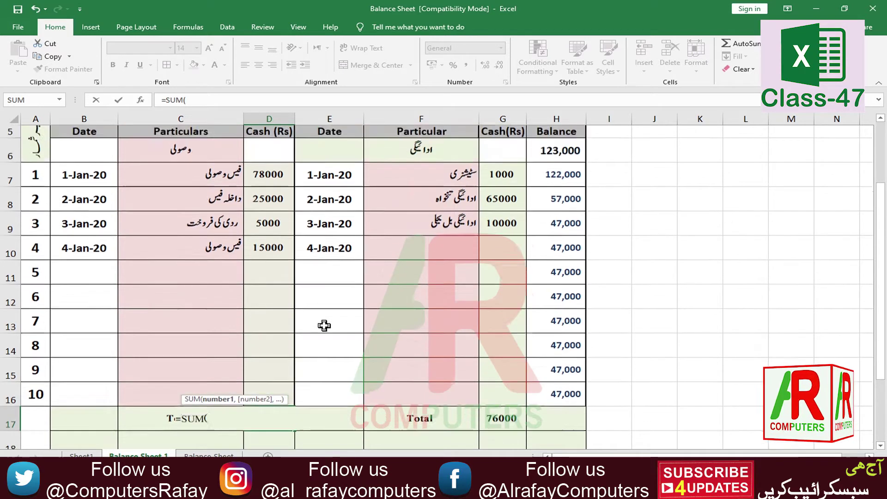
scroll(324, 326, up, 2)
drag(275, 252, 277, 382)
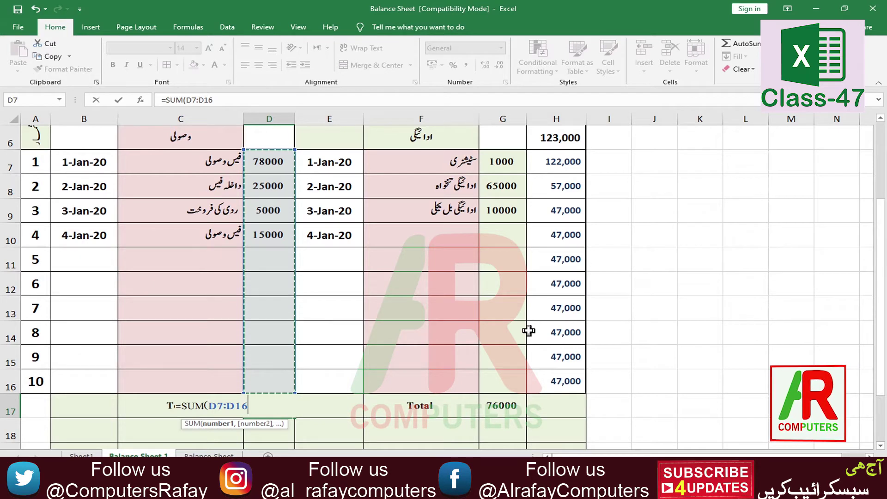
key(Return)
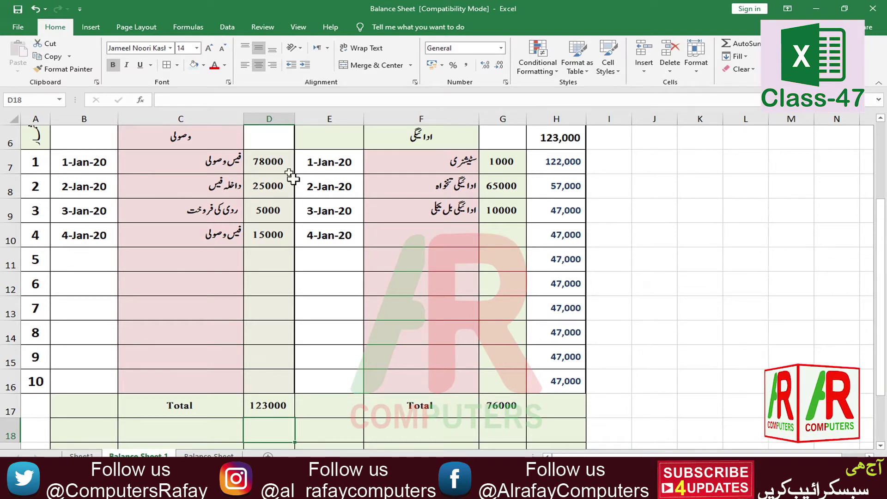
click(281, 406)
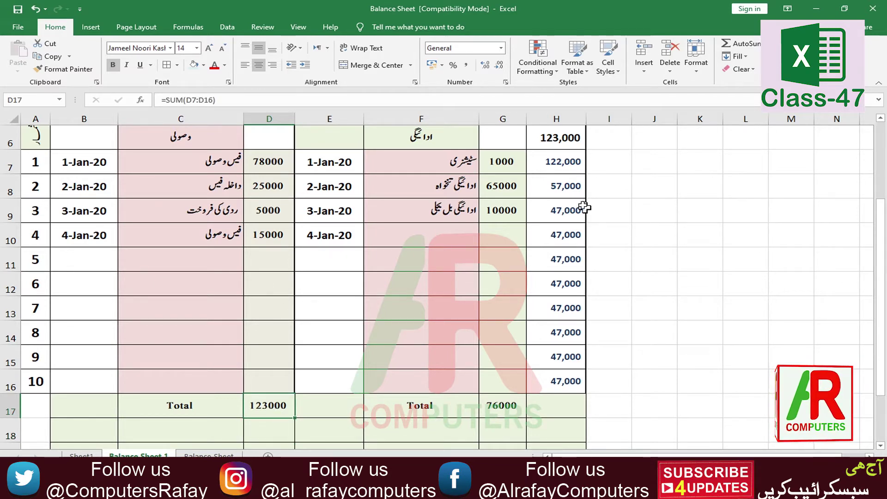
Total the expenditure cash column by entering a SUM formula over G7:G16 in cell G17
drag(501, 164, 503, 375)
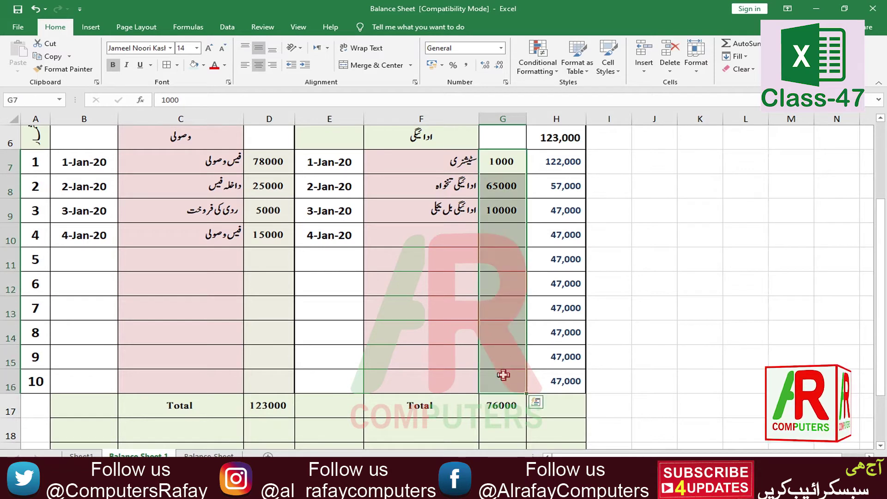
click(459, 332)
drag(449, 233, 493, 382)
click(497, 381)
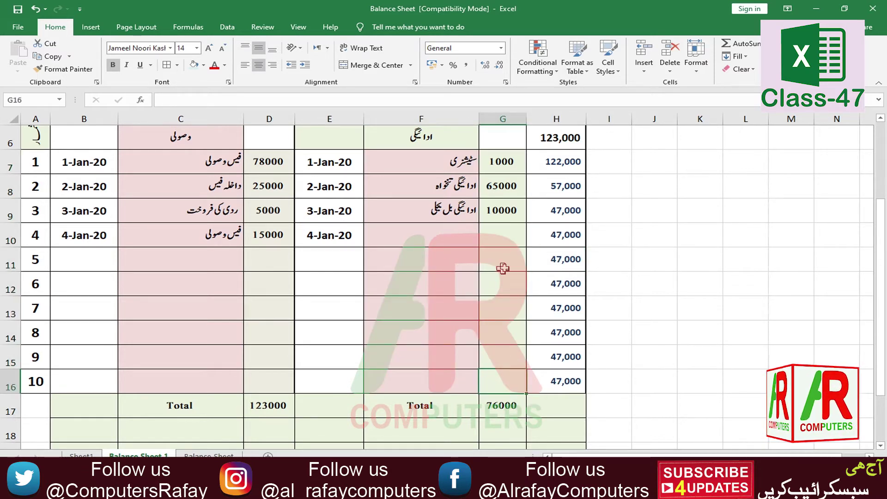
click(498, 408)
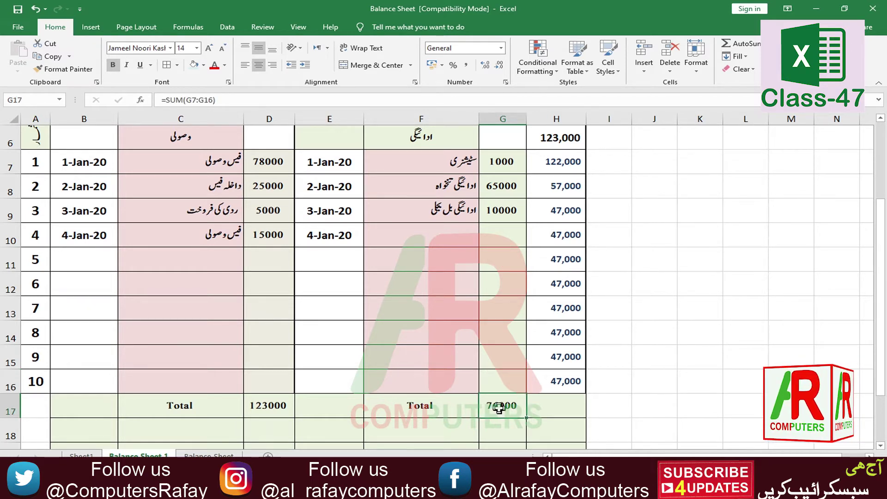
text(=SUM()
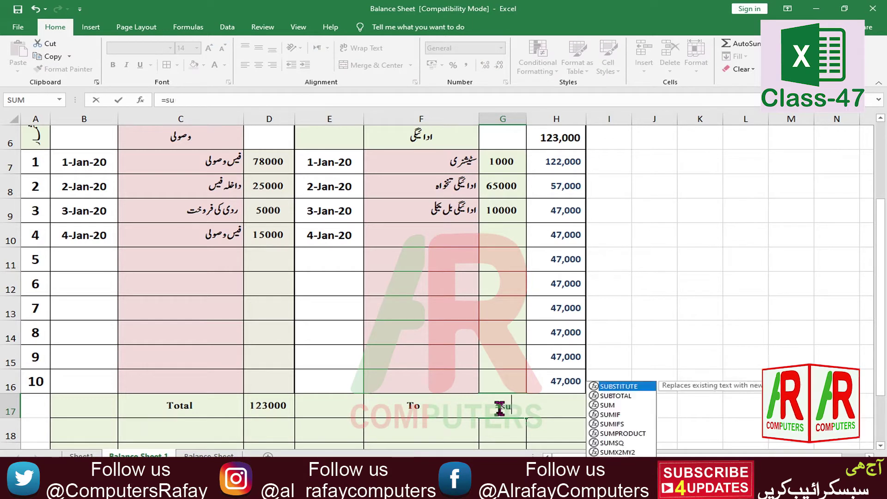
drag(502, 159, 502, 382)
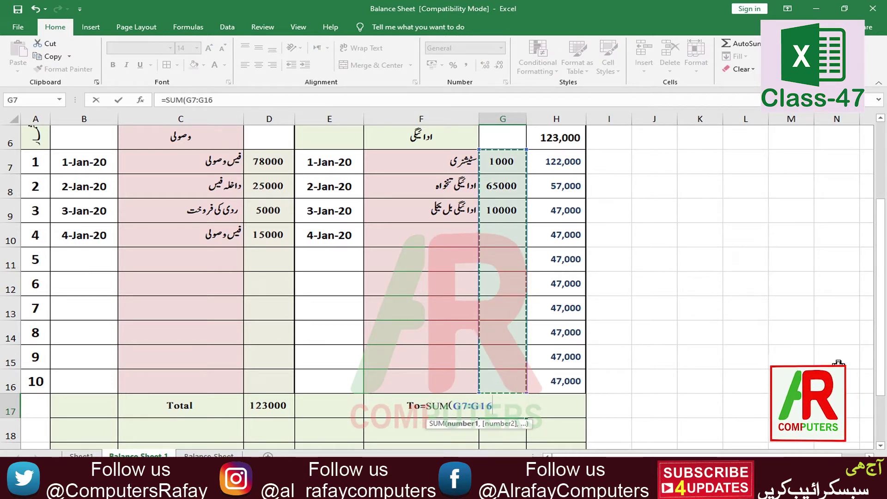
key(Return)
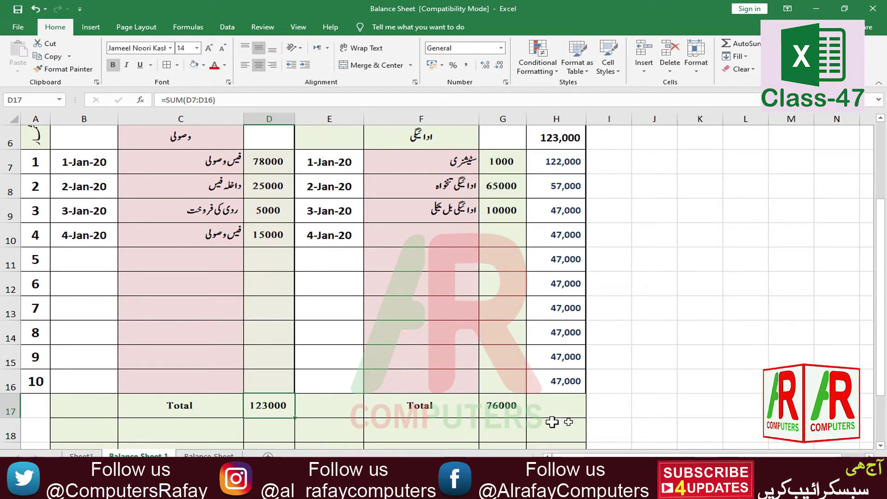
click(503, 406)
scroll(504, 407, down, 2)
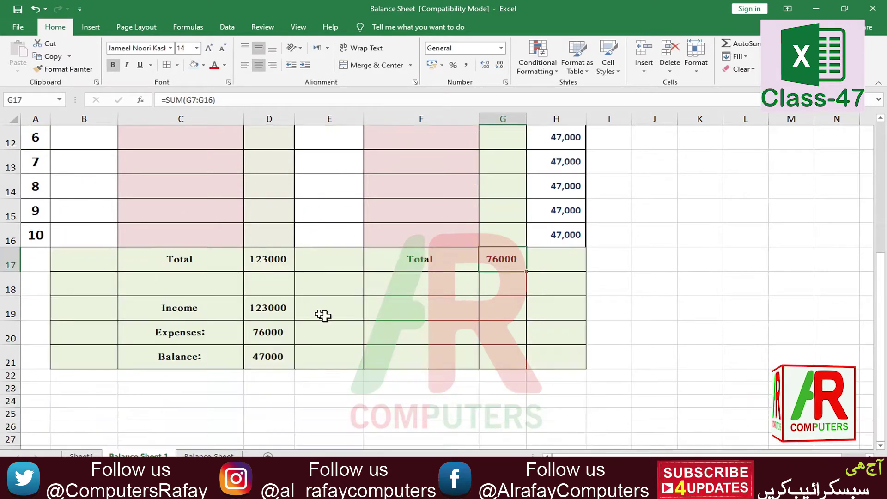
Clear the Income, Expenses and Balance values from the summary cells D19:D21
drag(263, 306, 273, 356)
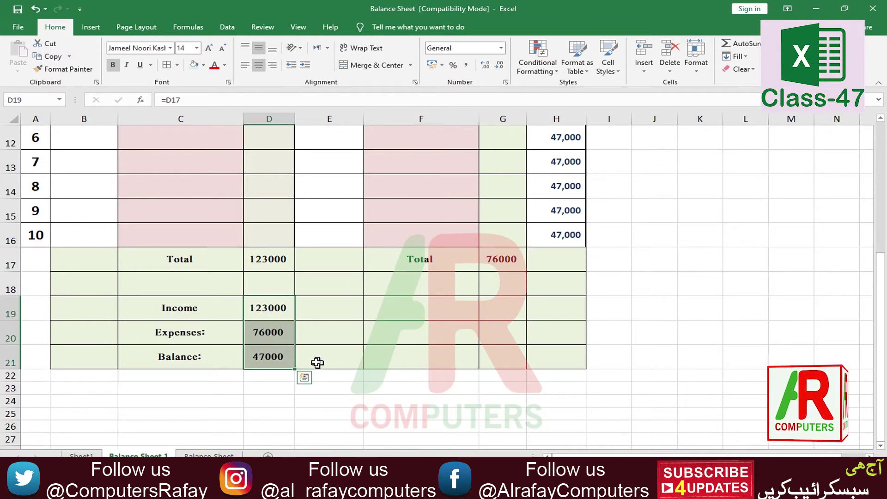
click(342, 347)
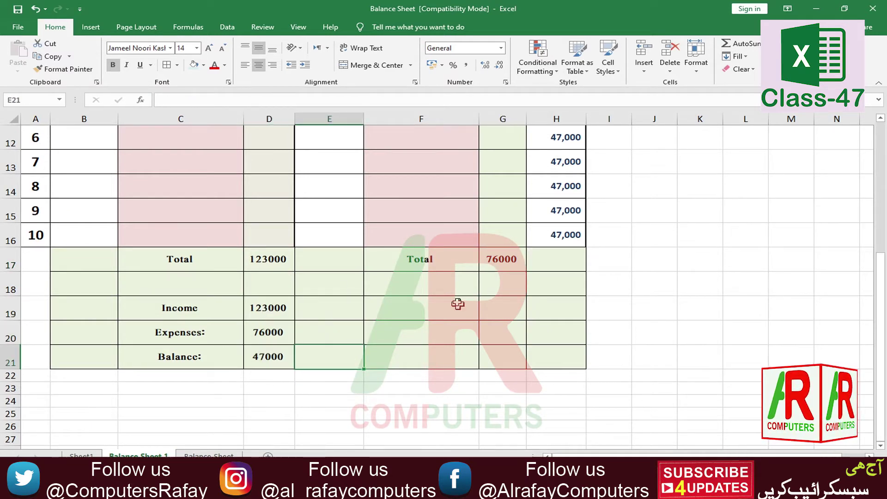
drag(271, 305, 276, 350)
key(Delete)
click(367, 326)
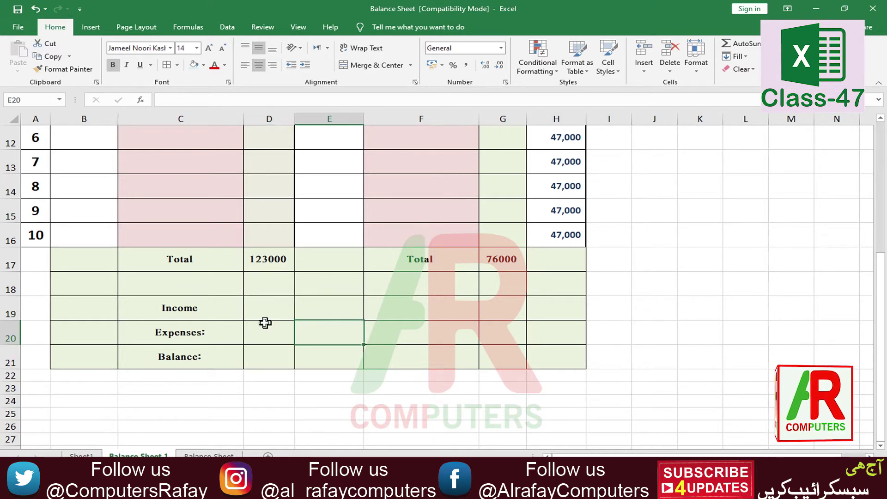
Link the summary Income cell D19 to the income total with the formula =D17
click(267, 312)
text(=)
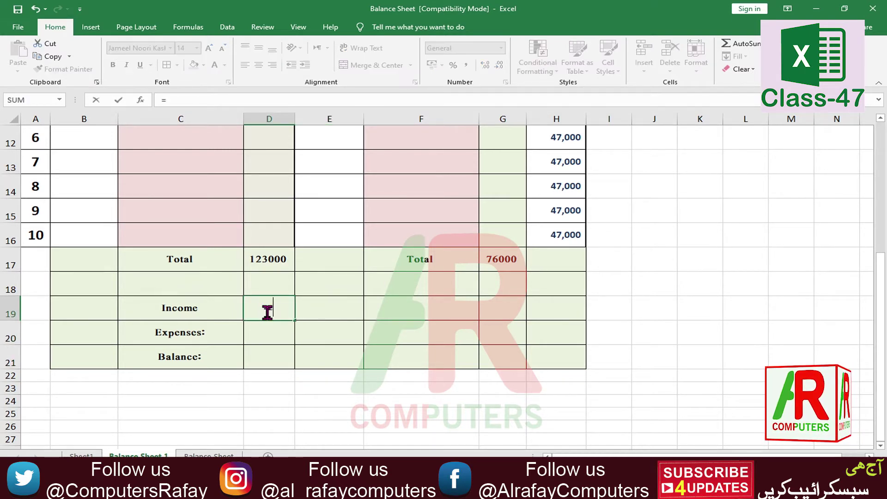
click(268, 259)
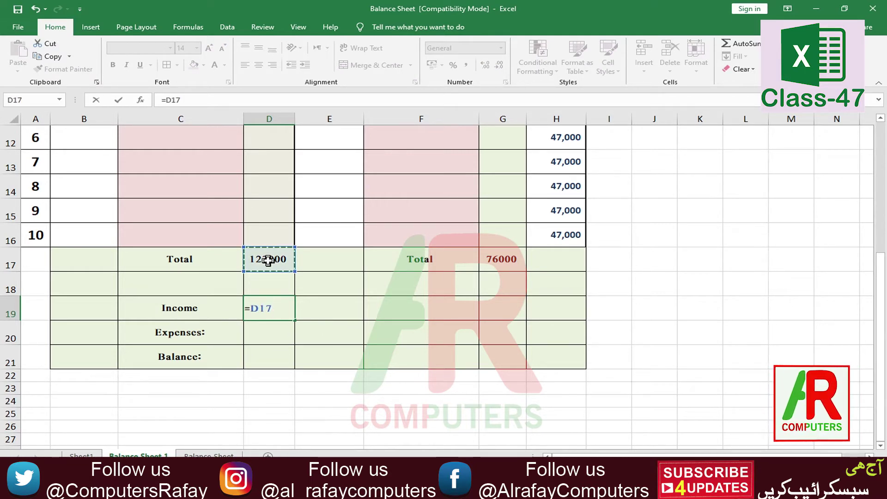
key(Return)
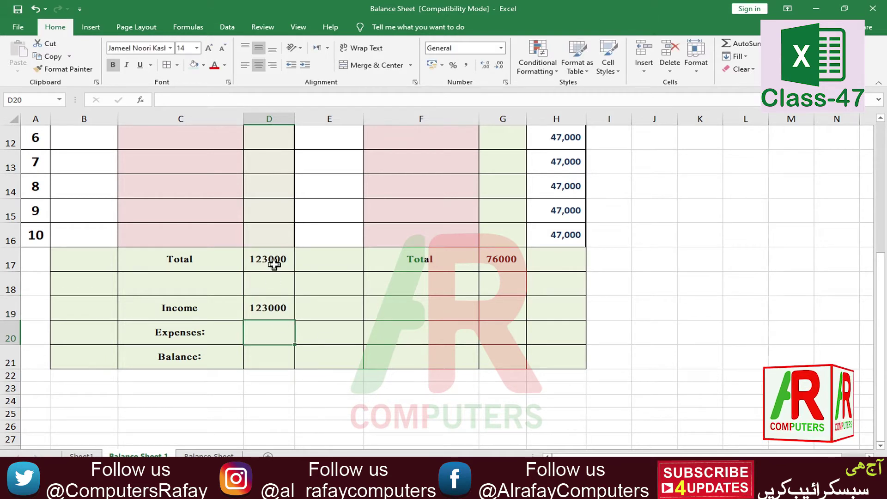
click(277, 306)
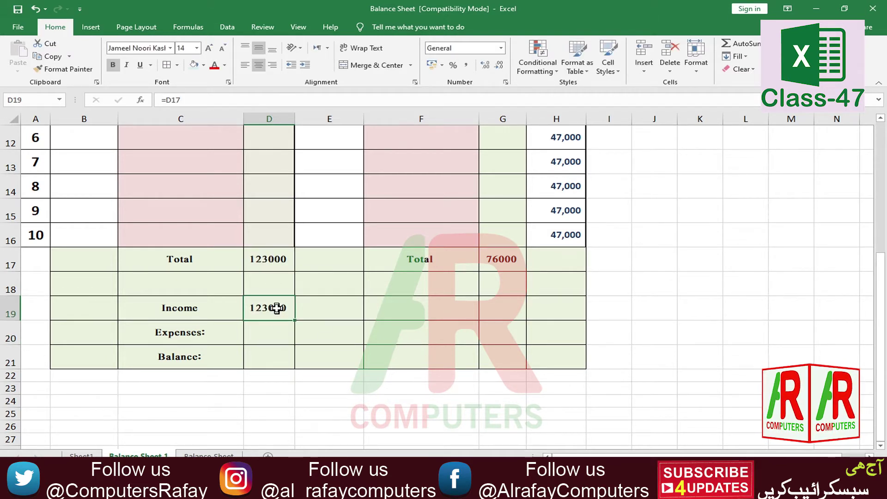
Link the summary Expenses cell D20 to the expenditure total with the formula =G17
click(271, 337)
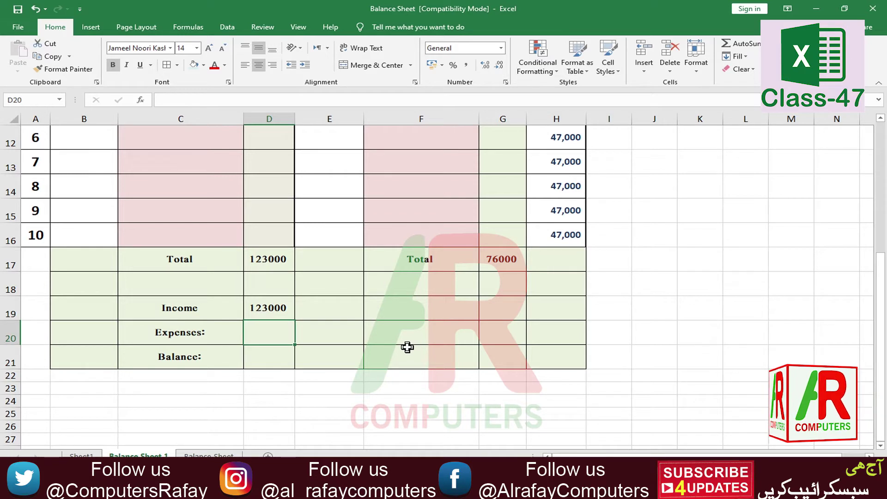
text(=)
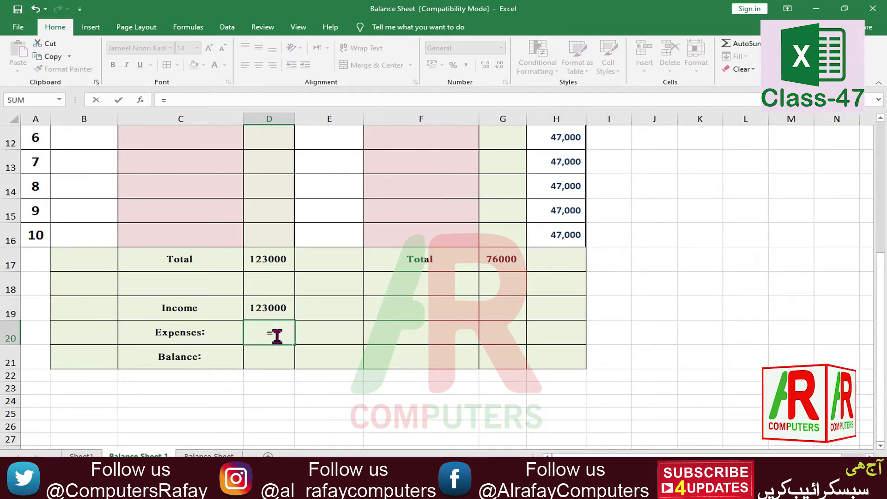
click(500, 261)
key(Return)
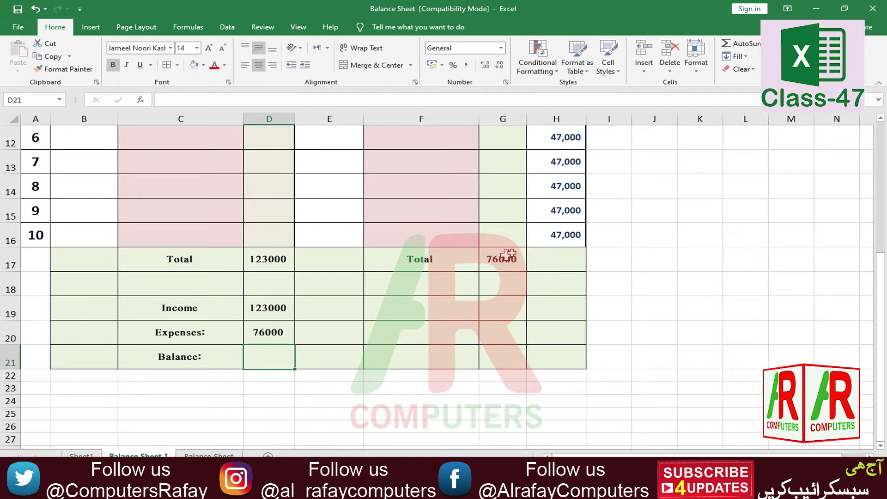
click(512, 261)
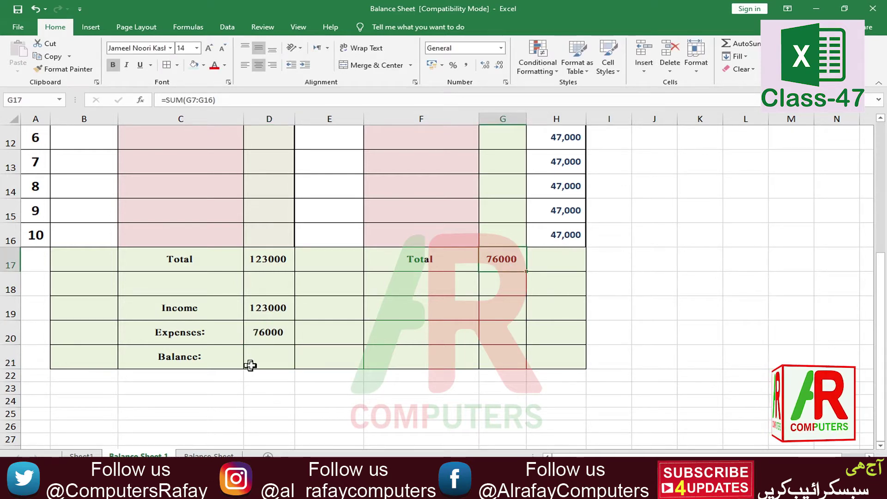
Calculate the summary Balance in cell D21 by subtracting expenses from income with =D19-D20
click(269, 358)
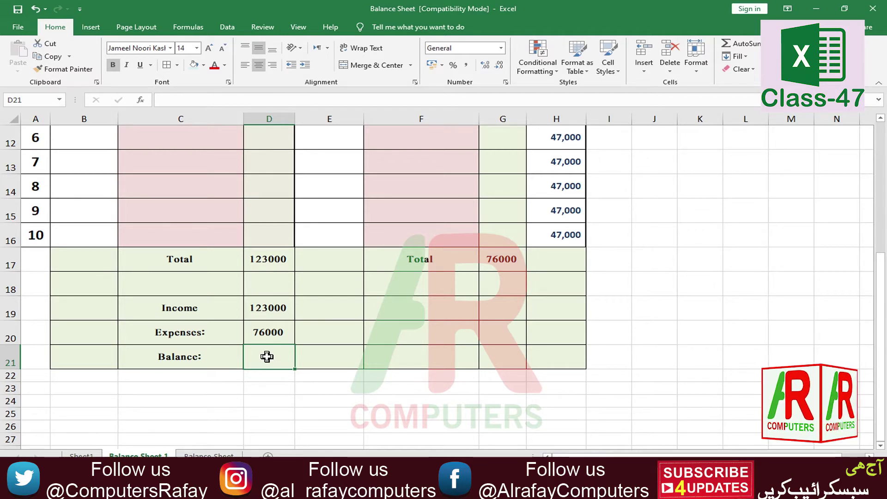
text(=)
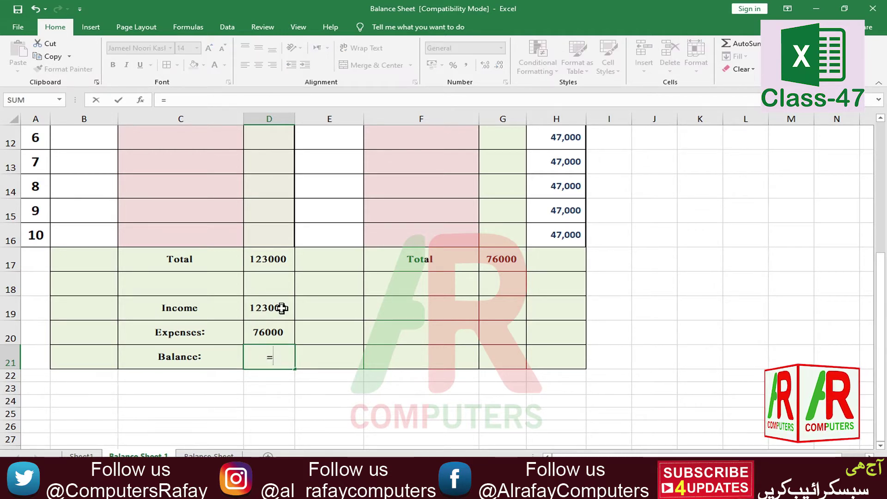
click(273, 308)
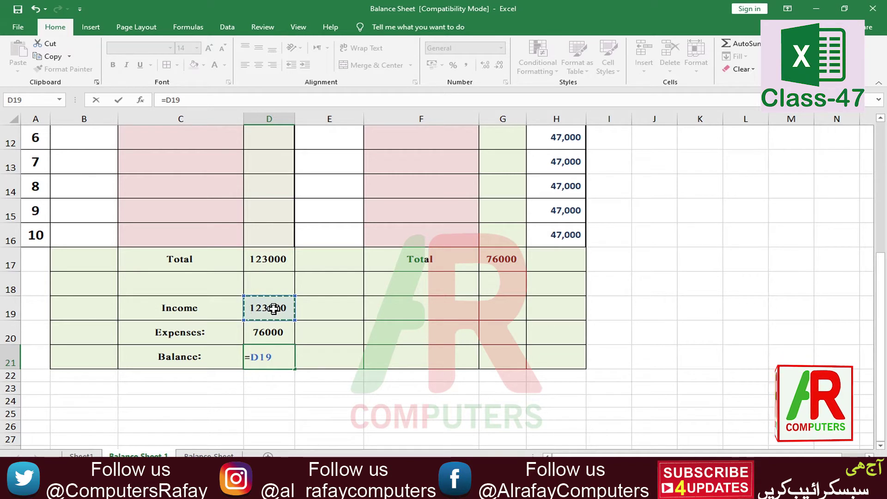
text(-)
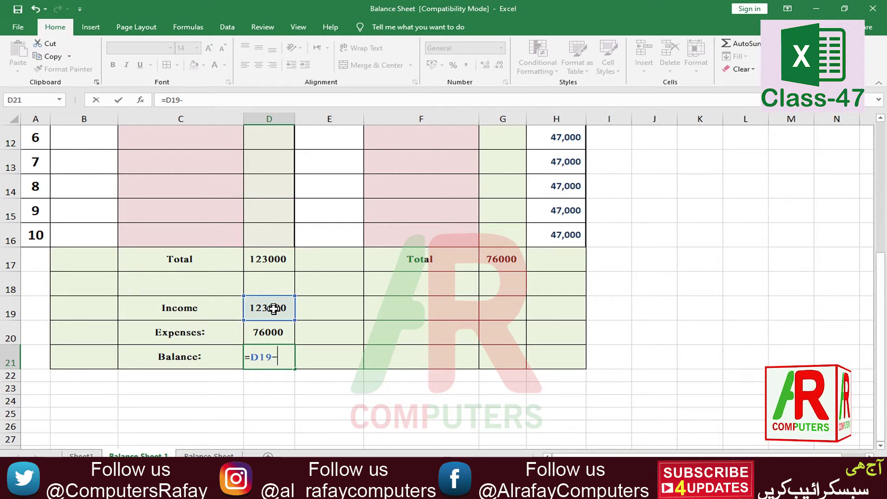
click(267, 331)
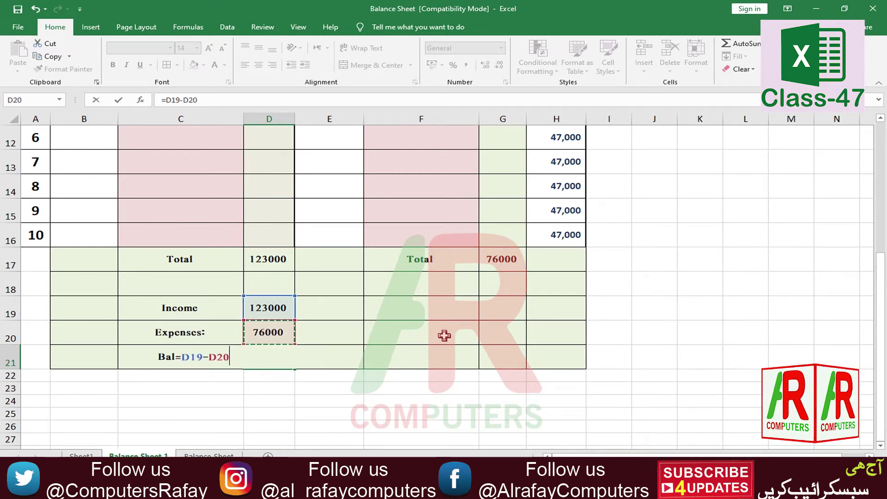
key(Return)
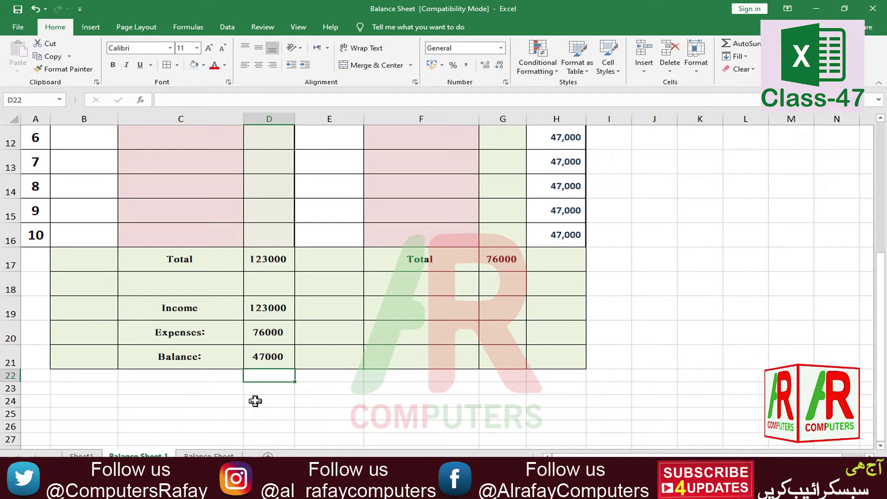
click(267, 357)
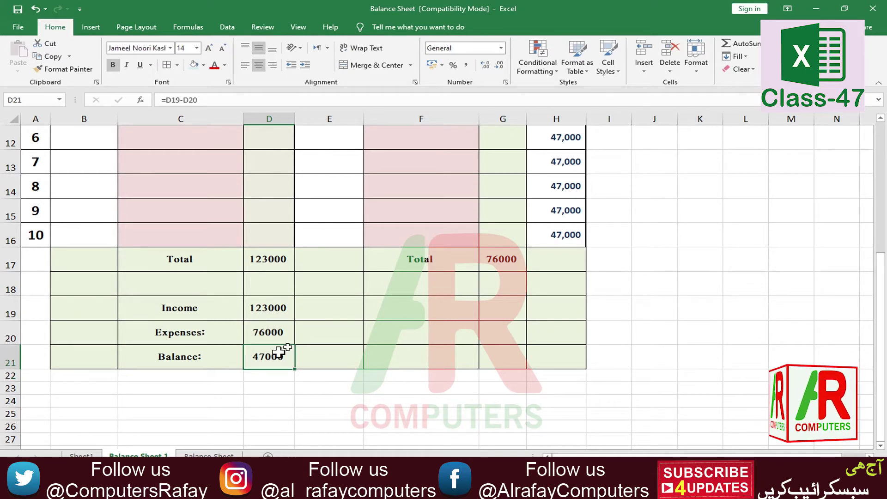
click(266, 310)
click(277, 336)
click(276, 359)
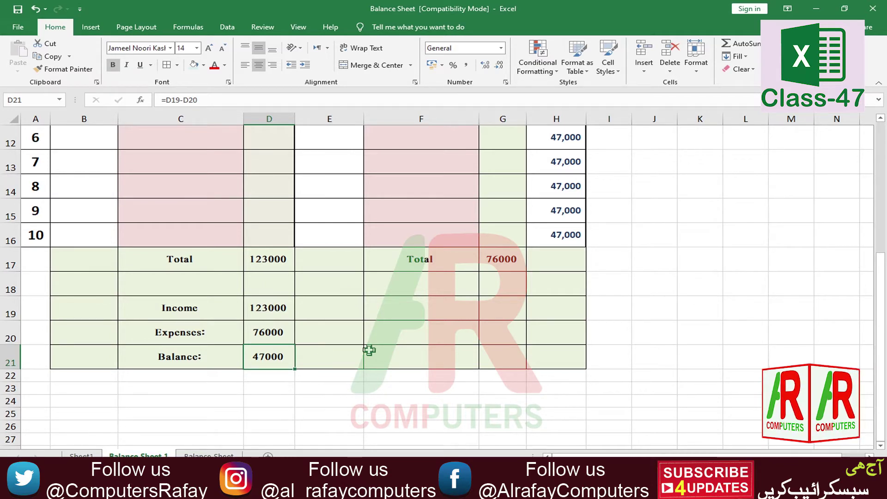
Enter 500 as the expenditure cash amount for 4-Jan-20 in cell G10
scroll(367, 353, up, 4)
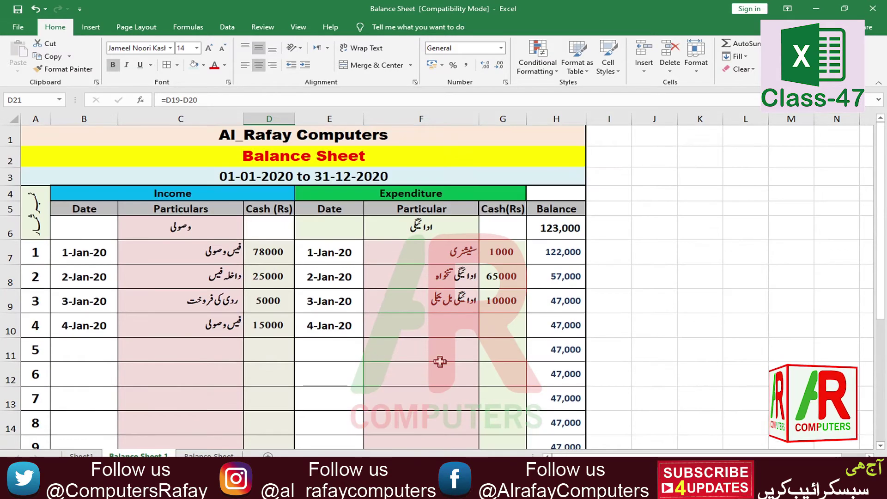
drag(268, 254, 279, 375)
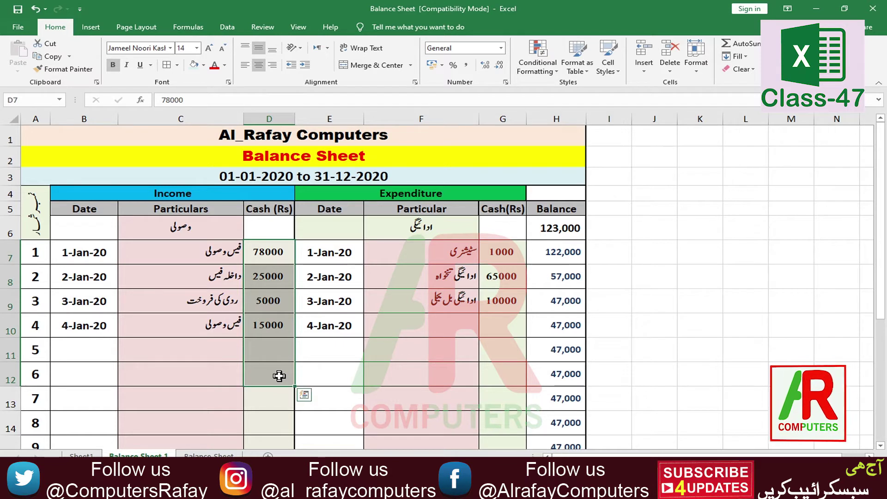
click(187, 376)
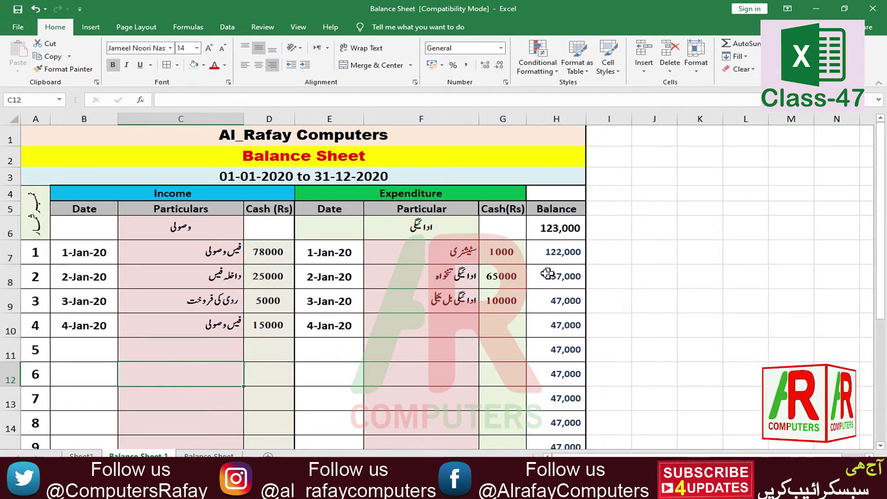
click(497, 300)
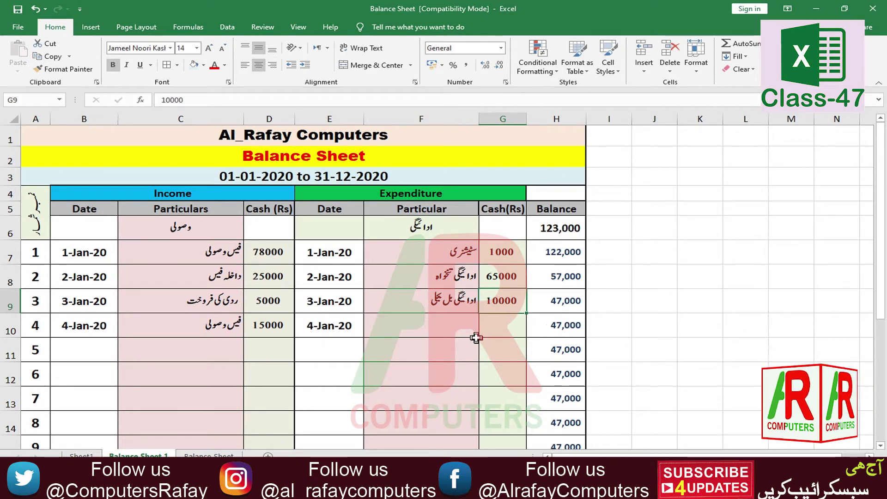
click(460, 325)
click(506, 332)
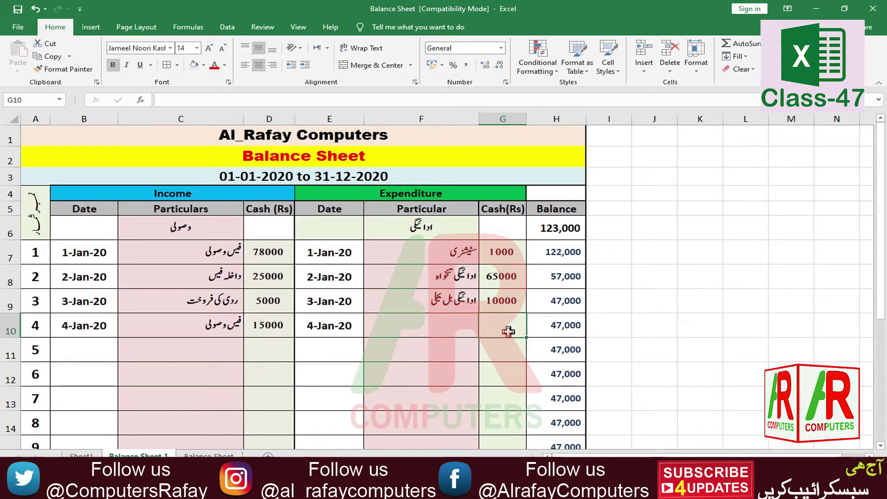
text(50)
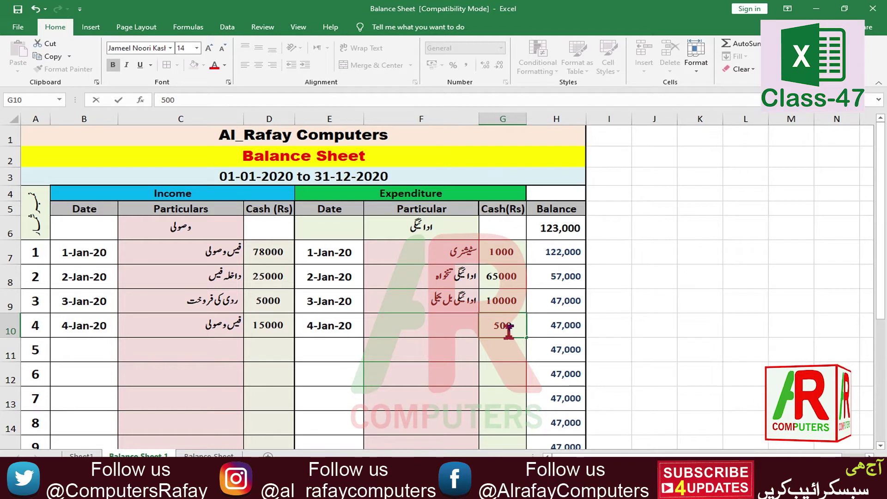
text(0)
key(Return)
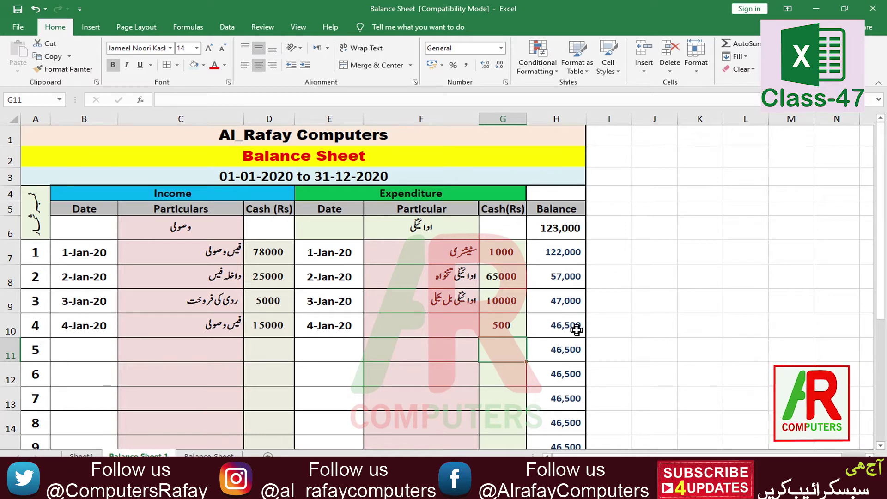
click(483, 390)
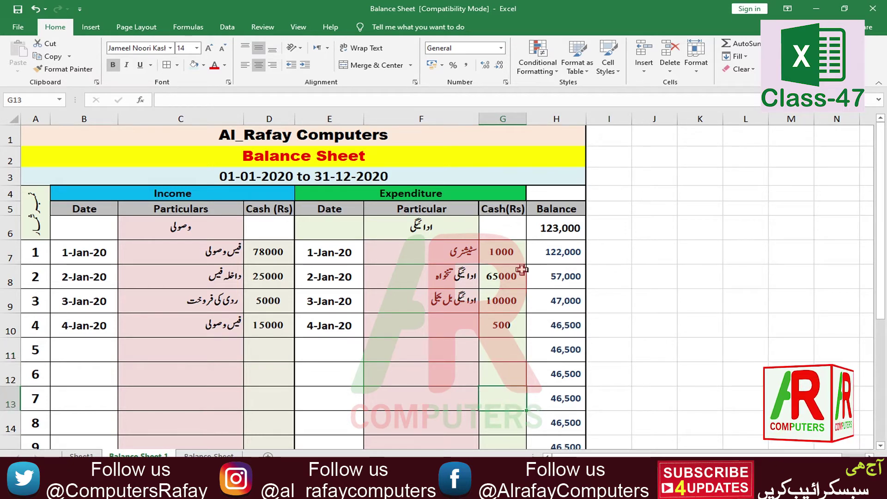
Clear the running balance formulas from cells H7:H16 in the Balance column
scroll(568, 279, down, 1)
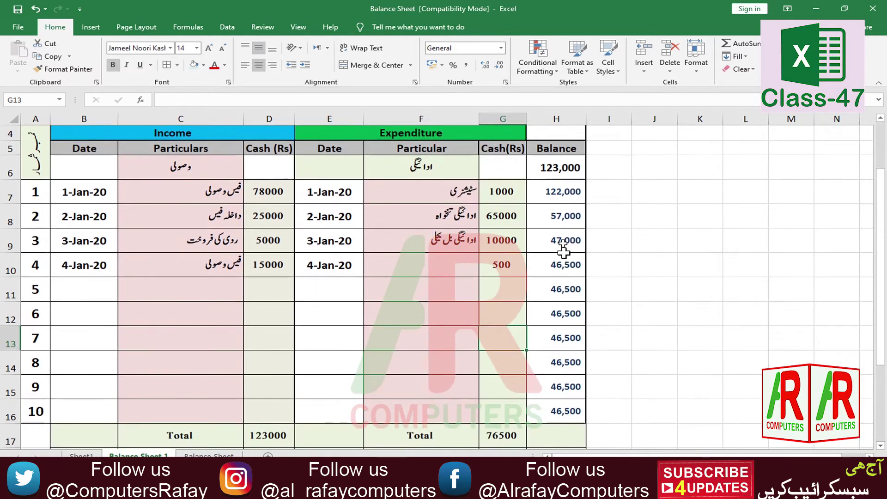
drag(562, 192, 572, 410)
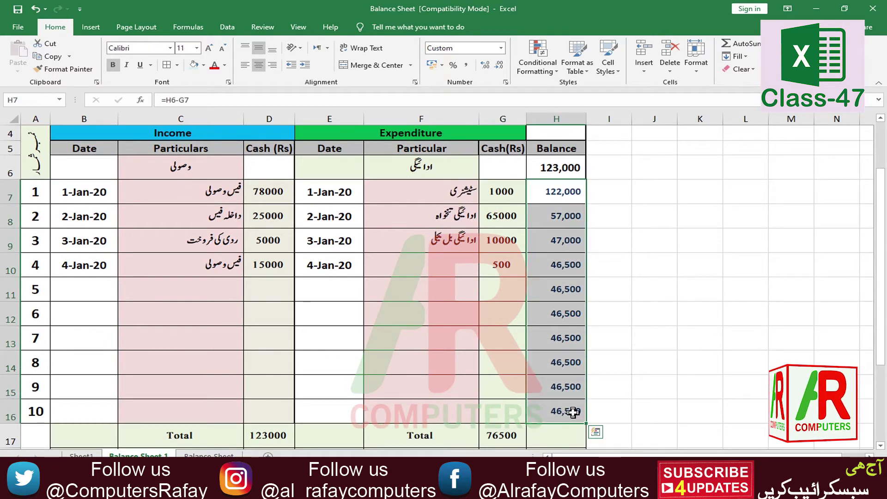
key(Delete)
click(531, 315)
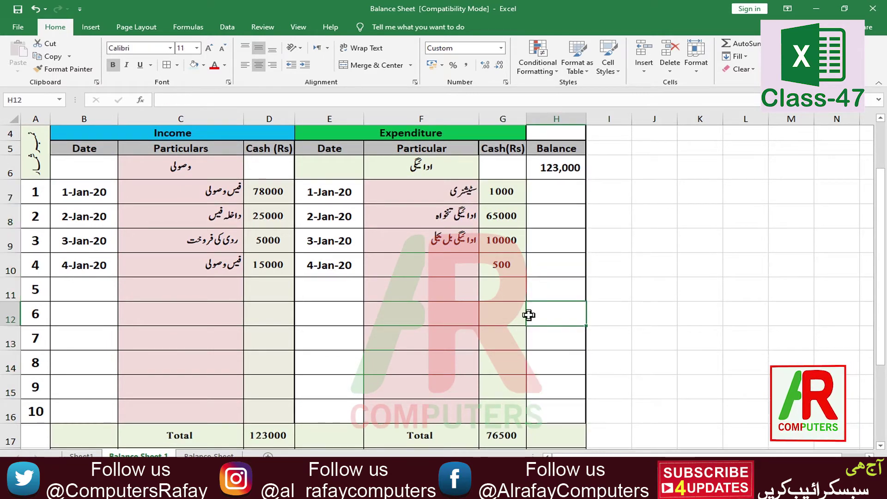
Compare the opening balance formula in cell H6 with the income total in cell D17
click(553, 199)
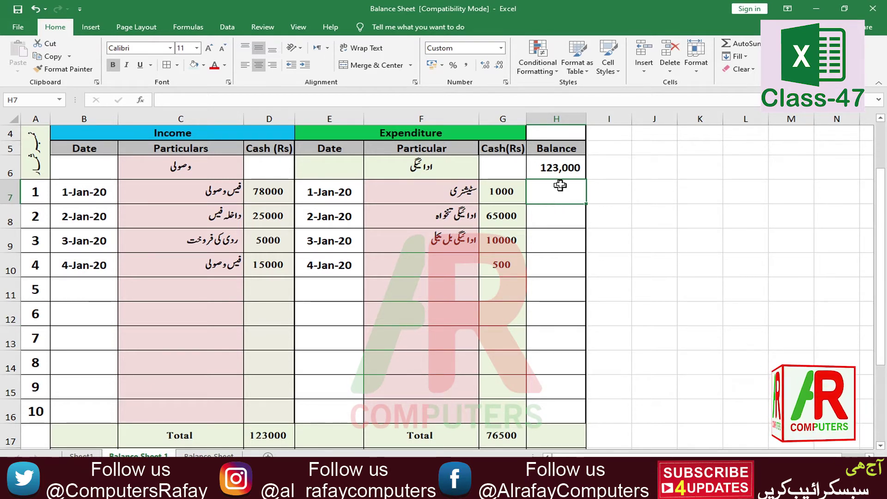
click(567, 167)
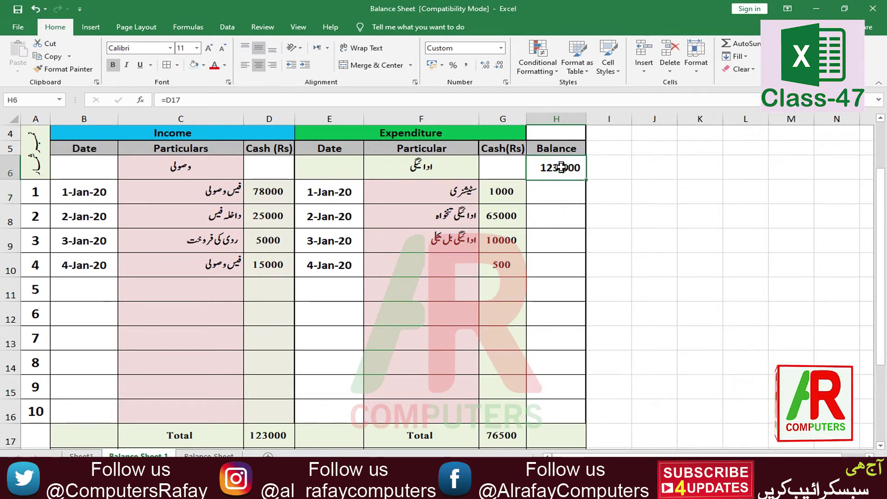
click(261, 435)
click(550, 167)
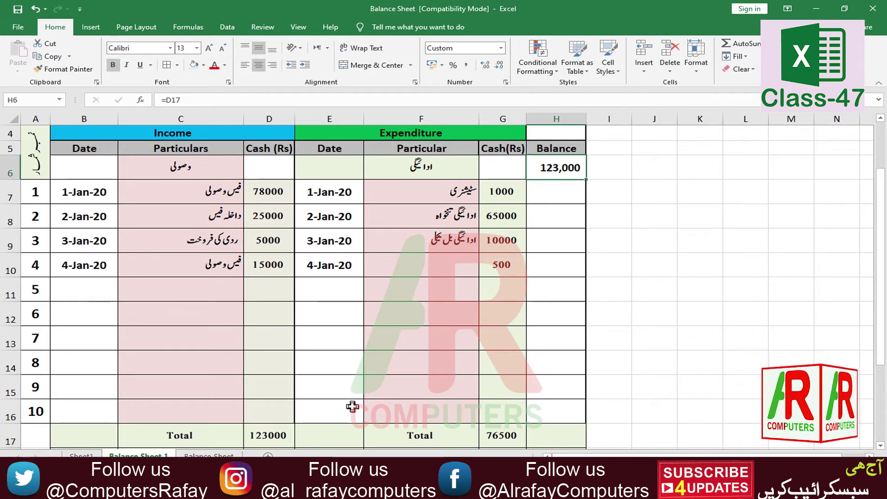
click(267, 434)
click(566, 169)
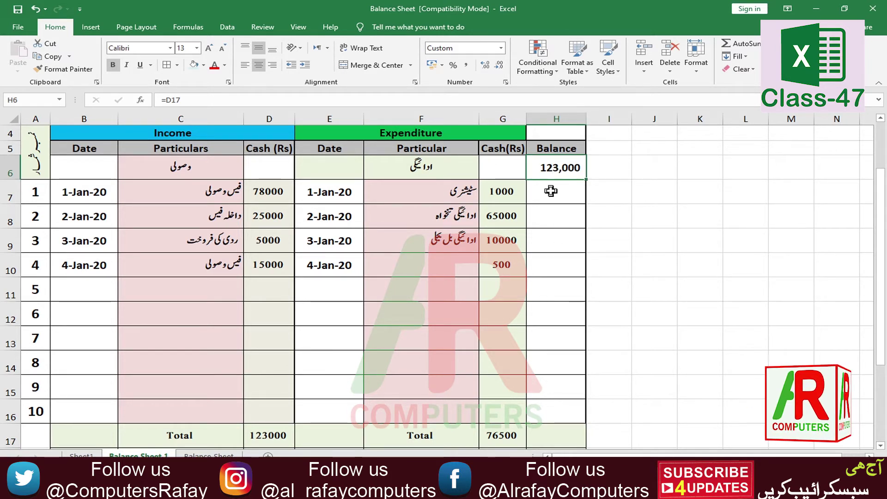
Calculate the first running balance in cell H7 by subtracting the first expense from the opening balance with =H6-G7
click(550, 191)
text(=)
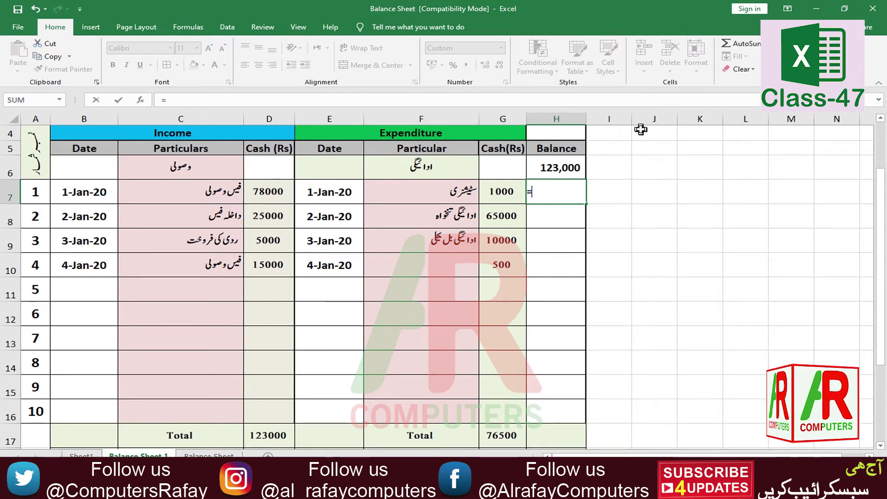
click(562, 167)
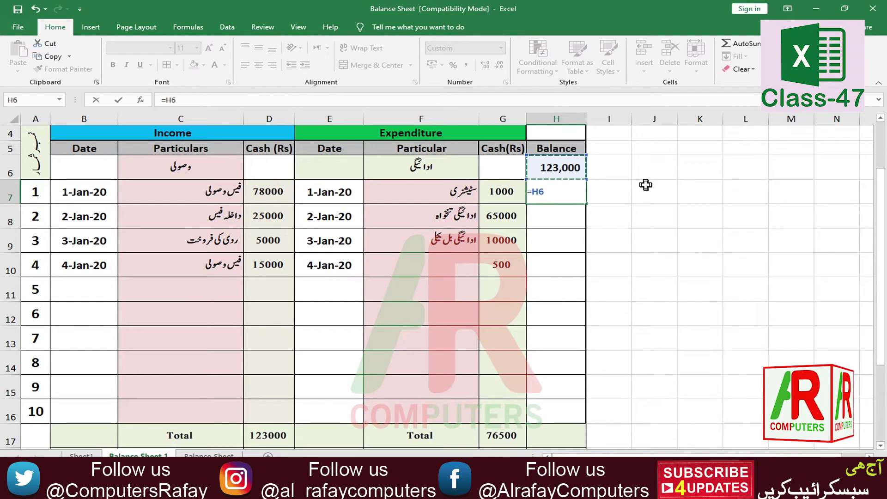
text(-)
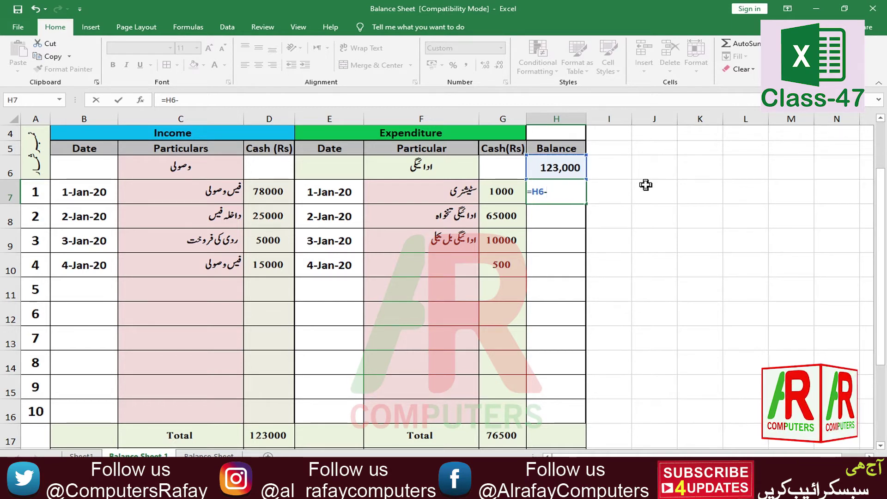
click(500, 191)
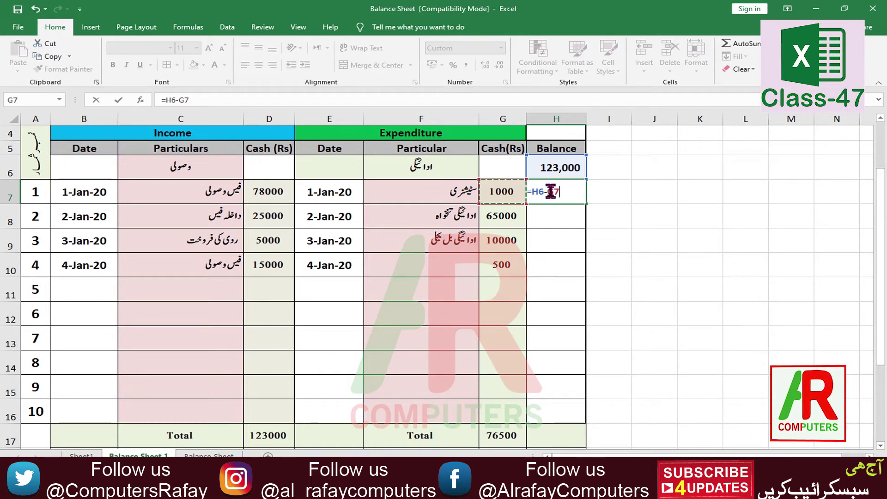
key(Return)
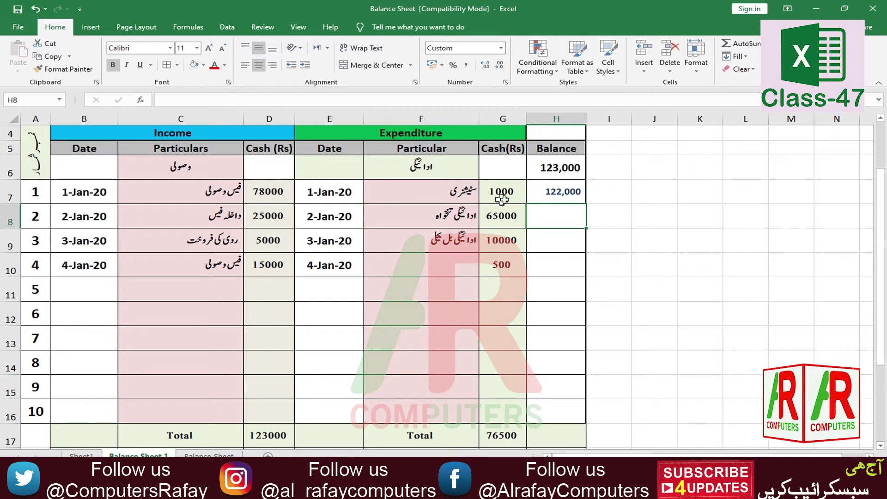
Fill the running balance formula from H7 down through H16 in the Balance column
click(563, 198)
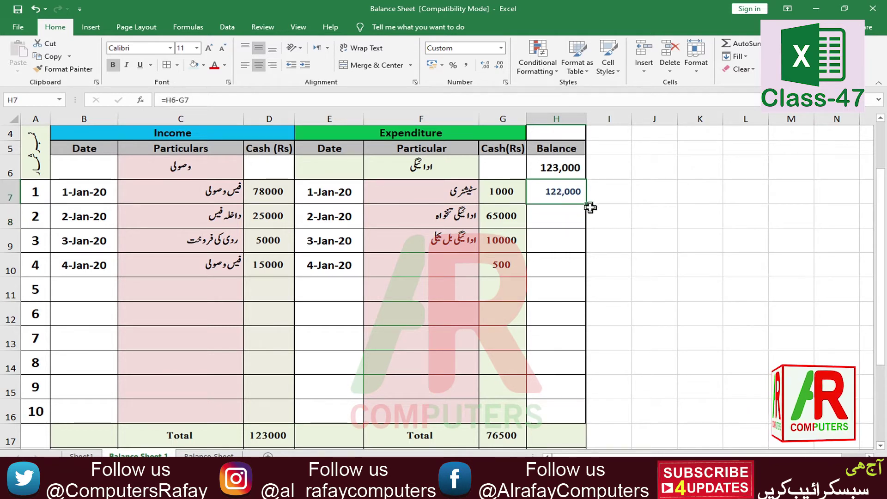
drag(585, 203, 585, 418)
click(488, 318)
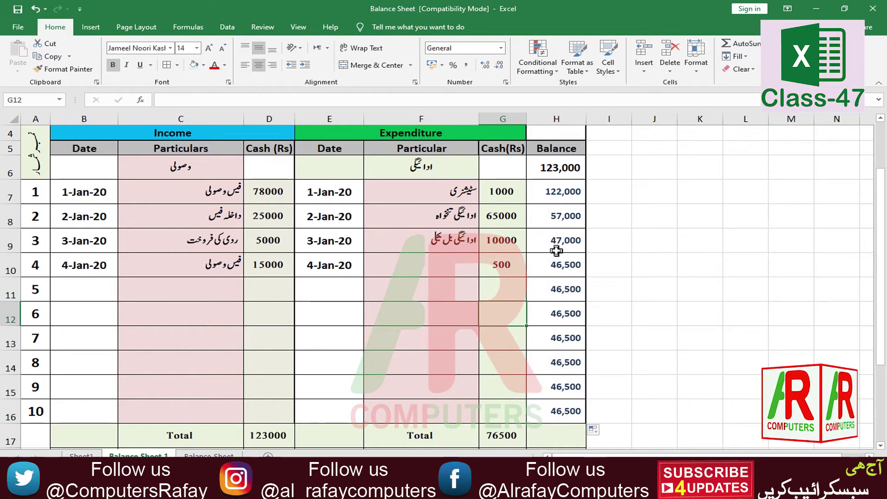
Set the expenditure cash amount for 4-Jan-20 in cell G10 to 2000
click(501, 267)
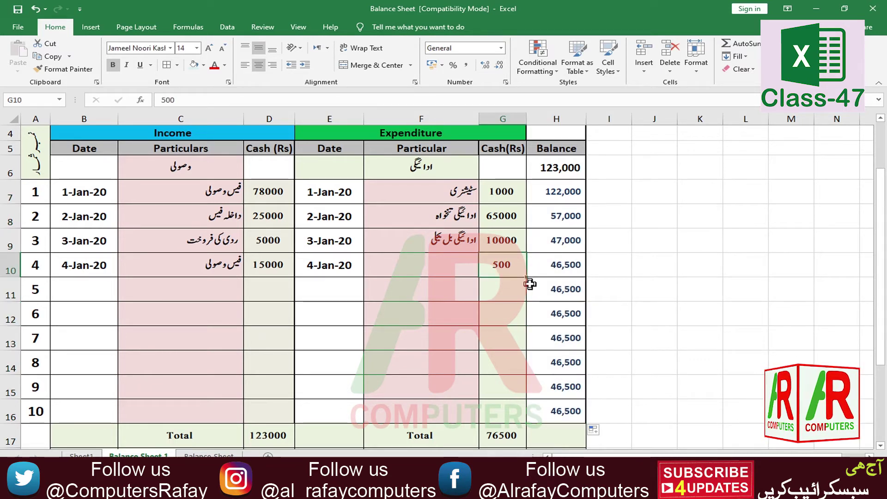
text(2000)
key(Return)
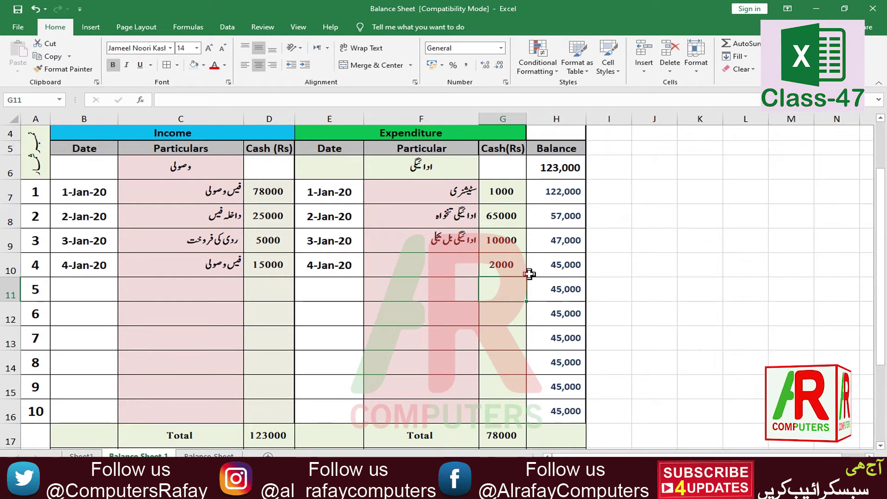
Enter 5000 as the income cash amount for entry 5 in cell D11
click(267, 291)
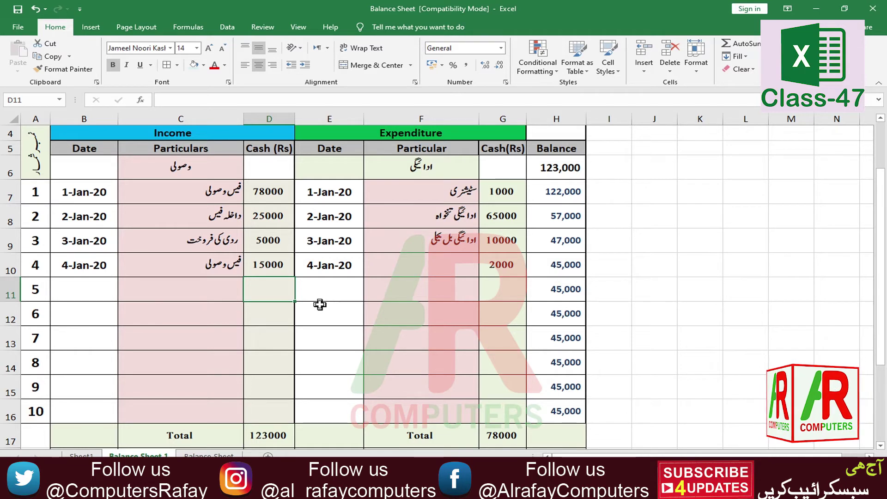
text(5000)
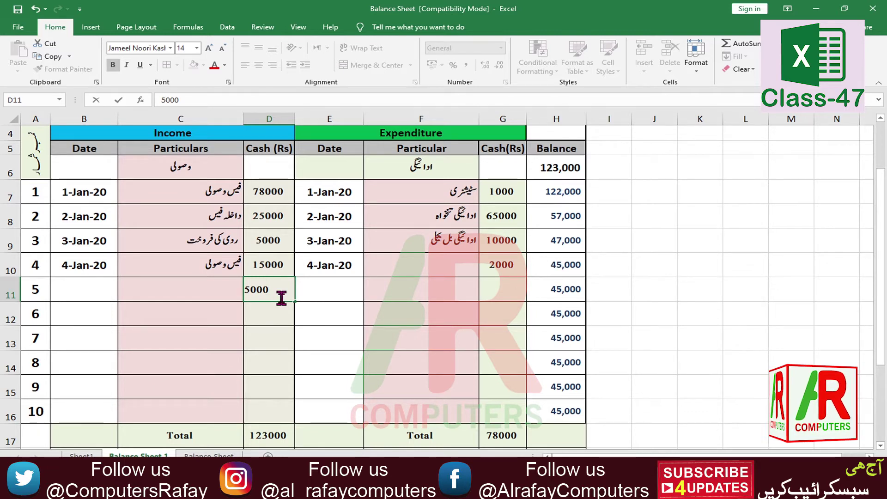
key(Return)
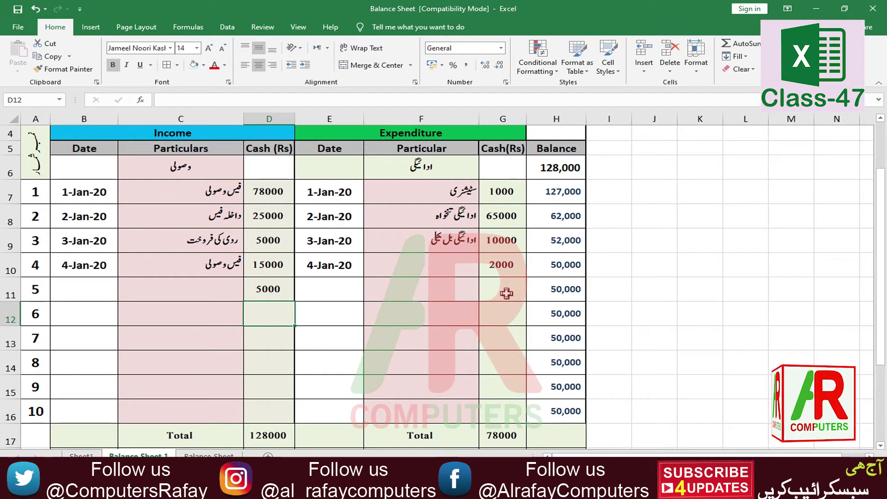
Examine the Balance cells in rows 11 to 16 alongside their empty expenditure cash cells
drag(505, 292, 560, 405)
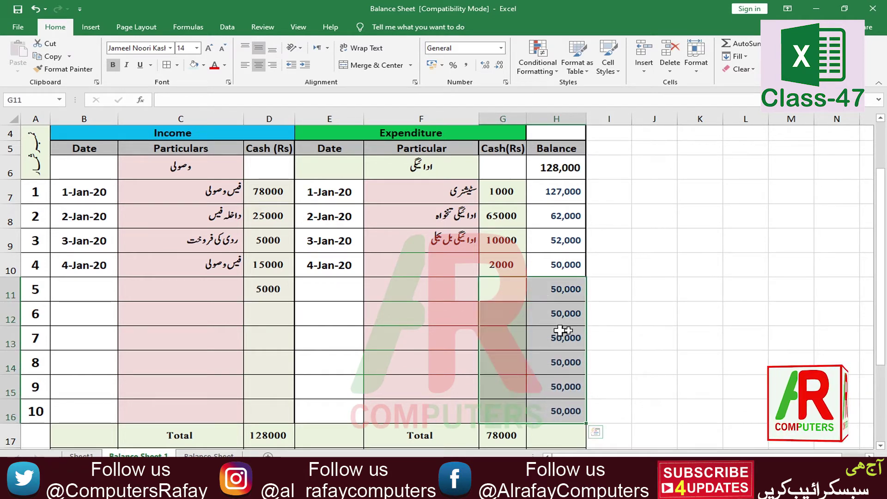
click(490, 335)
drag(512, 286, 574, 409)
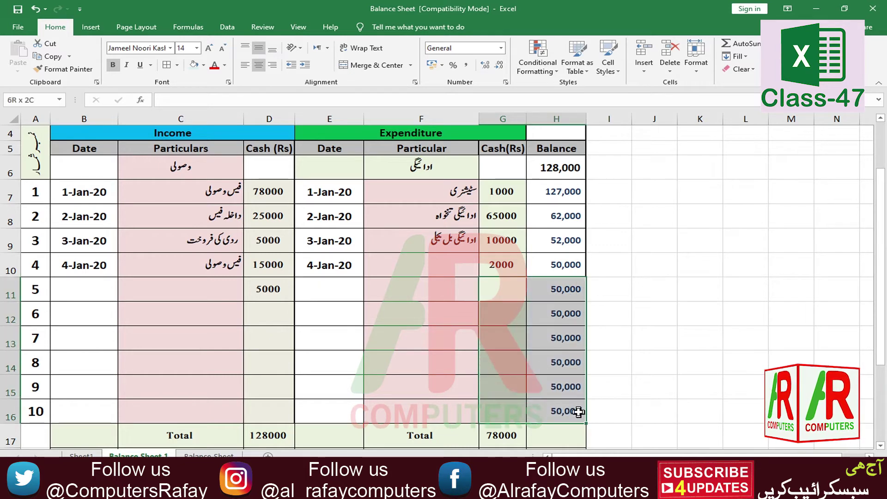
click(503, 337)
drag(511, 292, 512, 384)
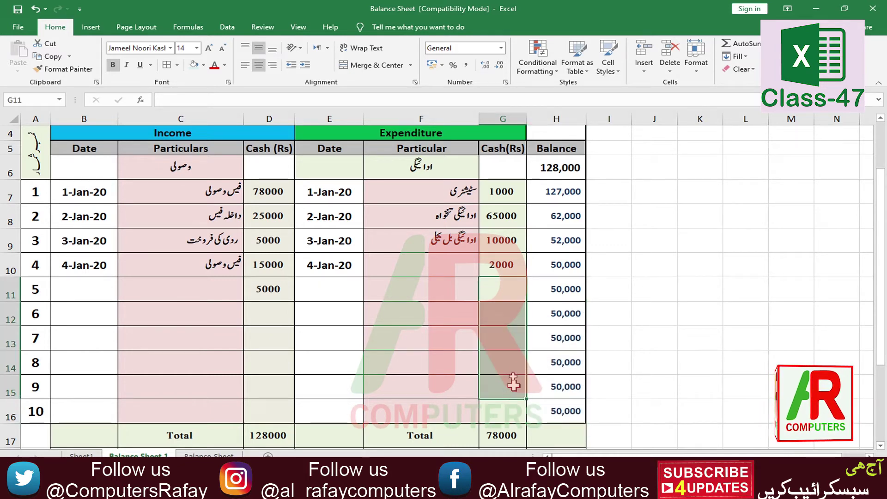
click(491, 372)
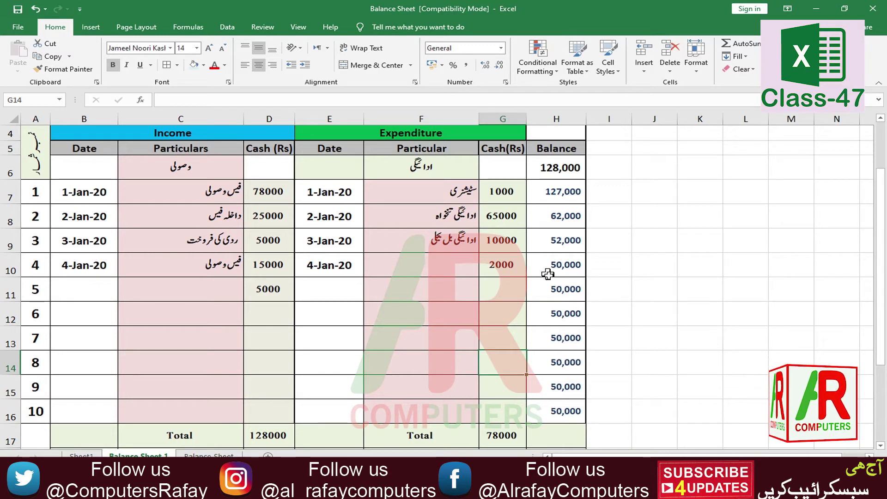
scroll(551, 282, up, 1)
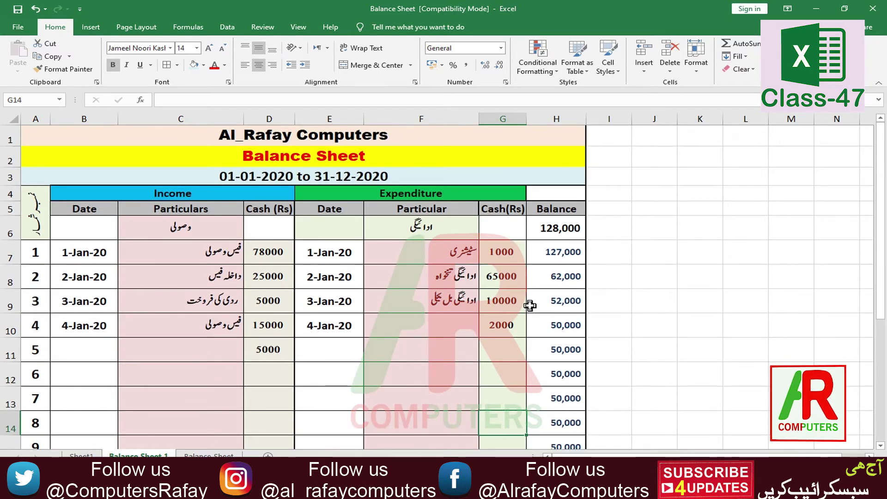
scroll(530, 305, down, 1)
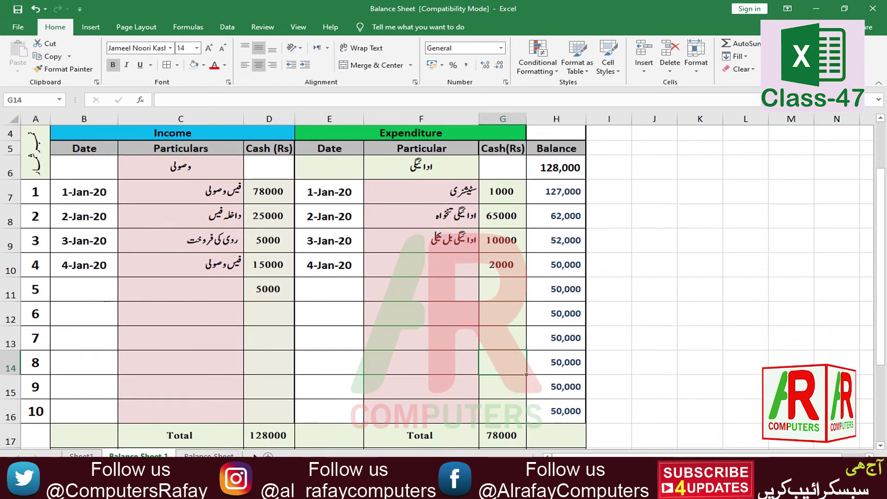
Switch to the Balance Sheet worksheet and examine the formula in cell H10 and the income and expenditure cash columns
key(ctrl+Page_Down)
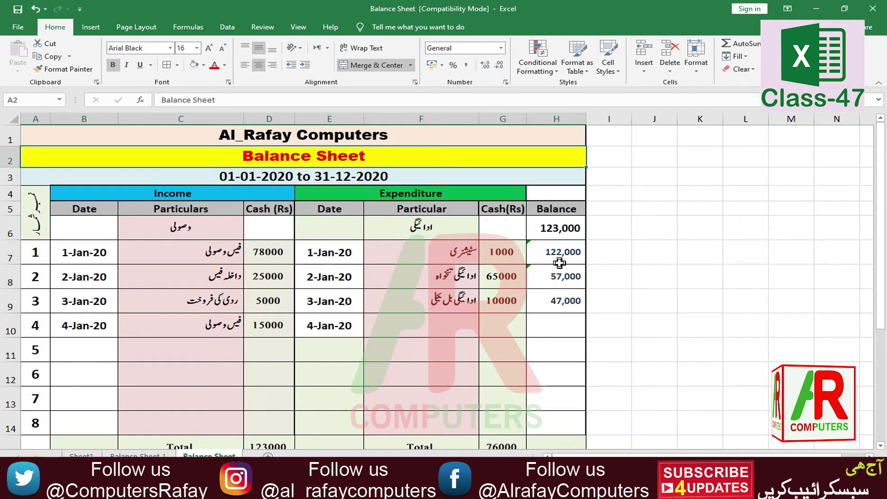
click(556, 331)
click(558, 351)
click(556, 399)
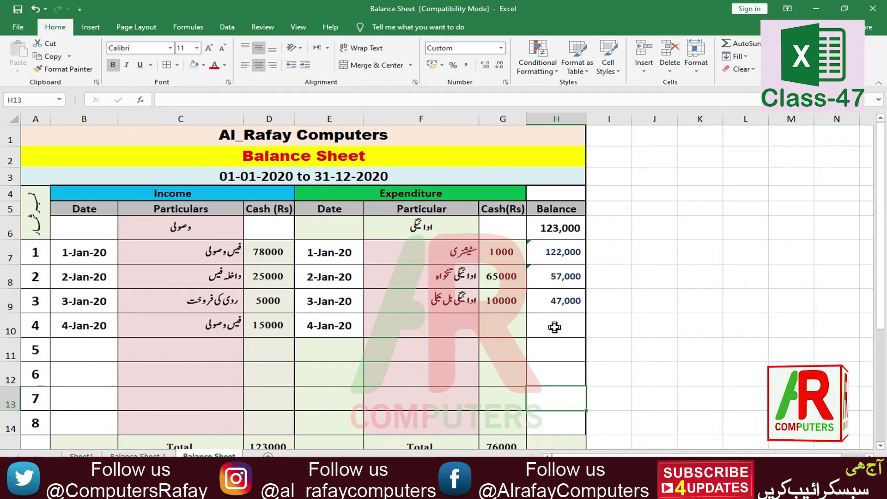
drag(554, 327, 556, 396)
click(471, 392)
click(558, 327)
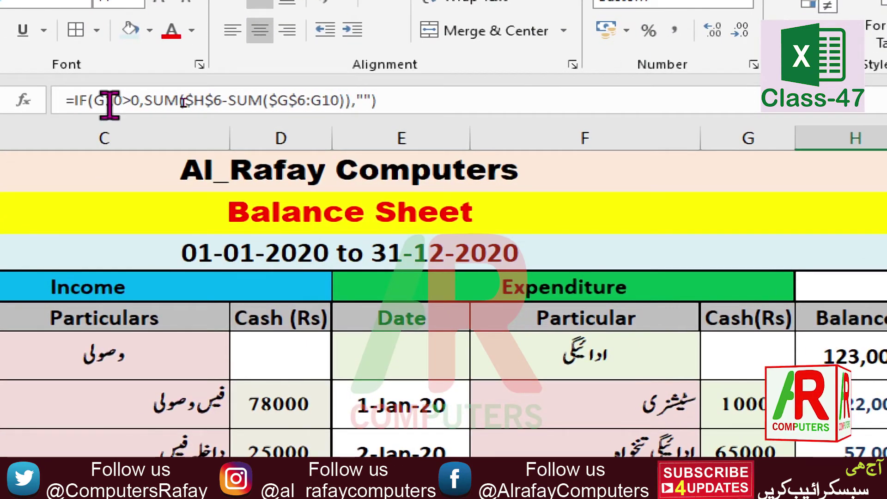
key(Return)
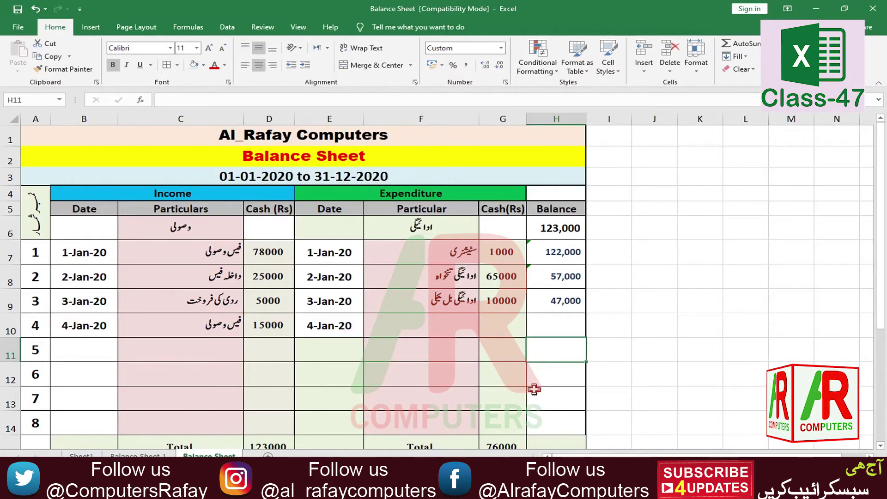
click(397, 327)
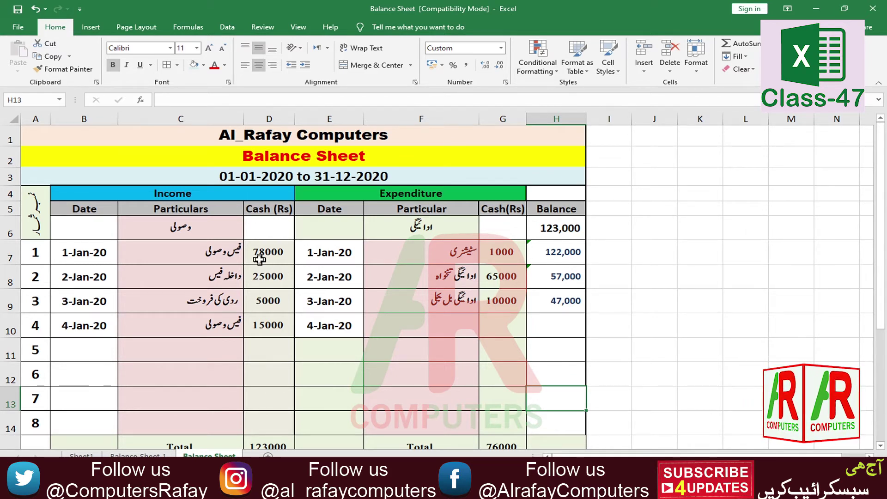
drag(267, 252, 267, 396)
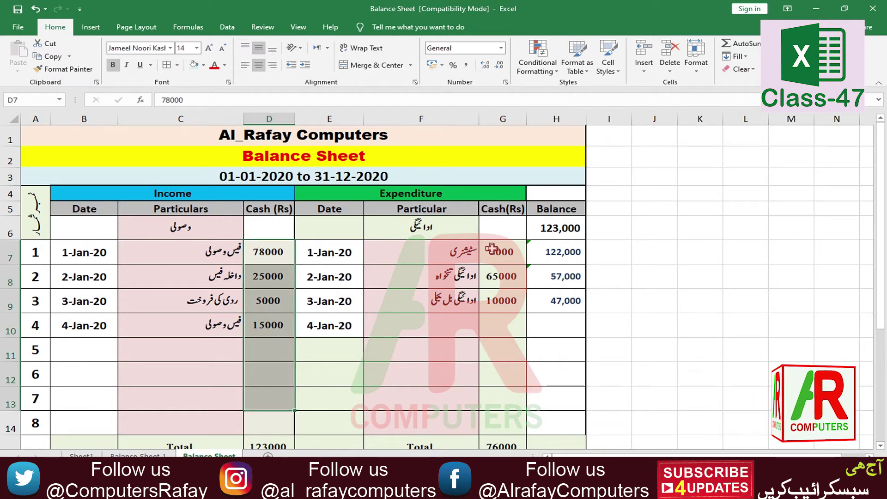
drag(501, 251, 502, 383)
click(435, 372)
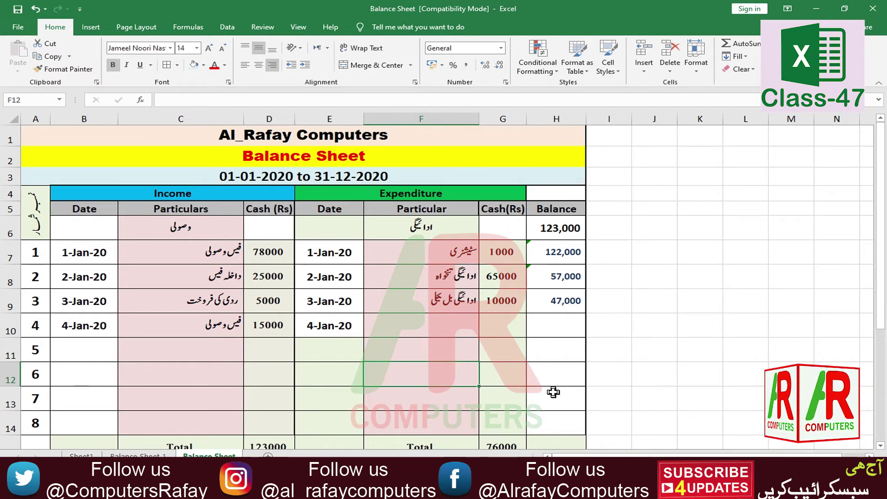
Clear the running balance formulas from cells H7:H14 on the Balance Sheet worksheet
drag(561, 244, 561, 425)
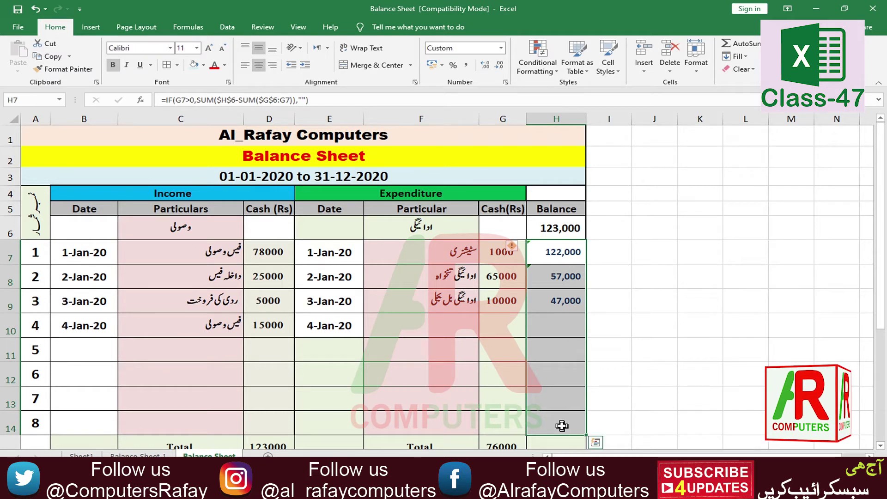
key(Delete)
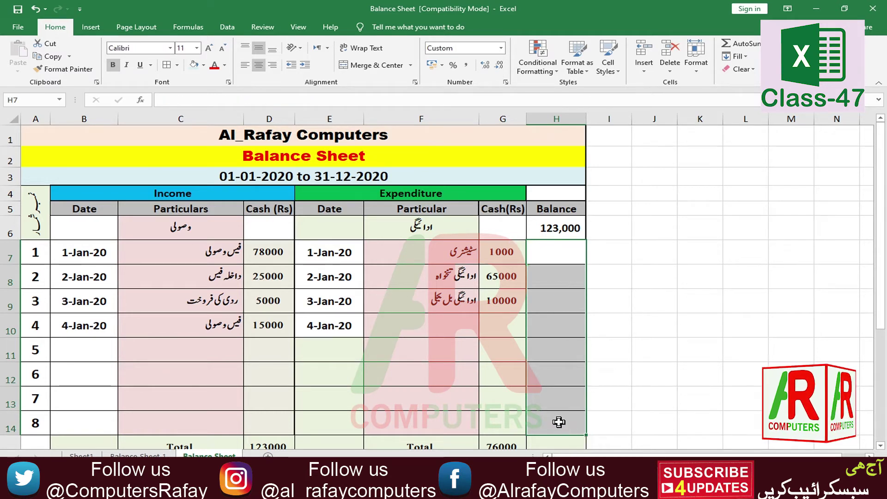
click(549, 250)
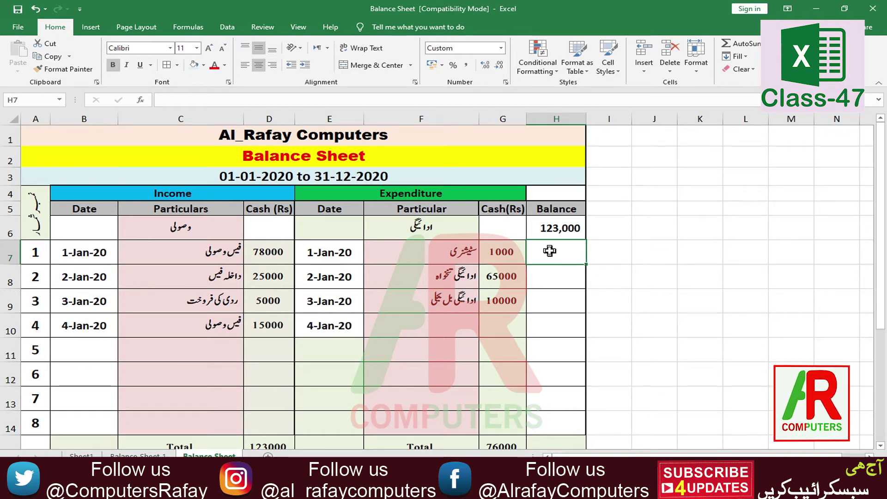
drag(501, 252, 496, 375)
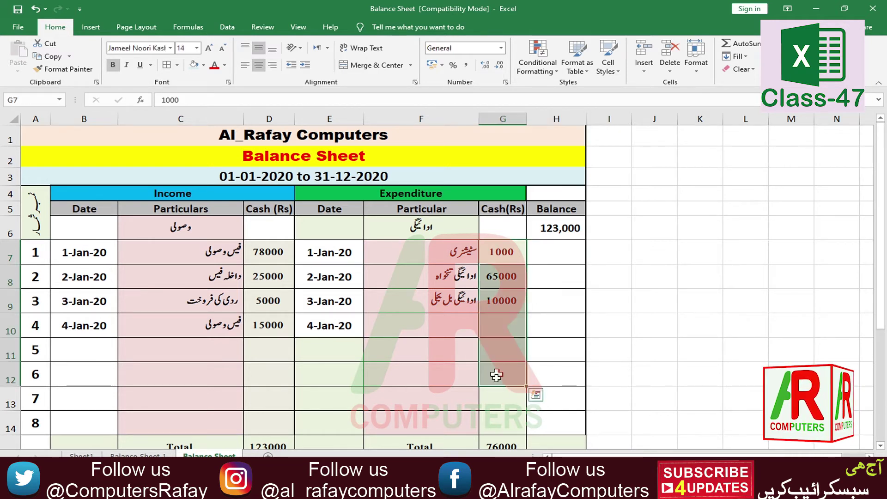
click(491, 391)
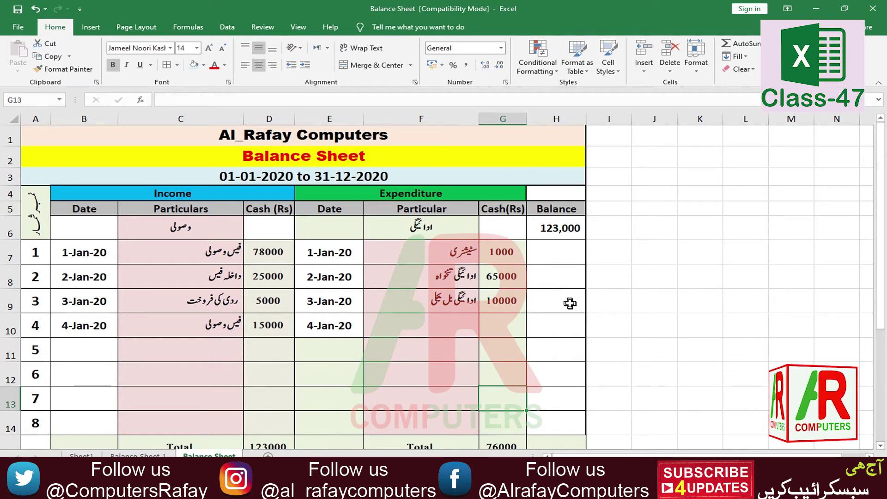
click(496, 325)
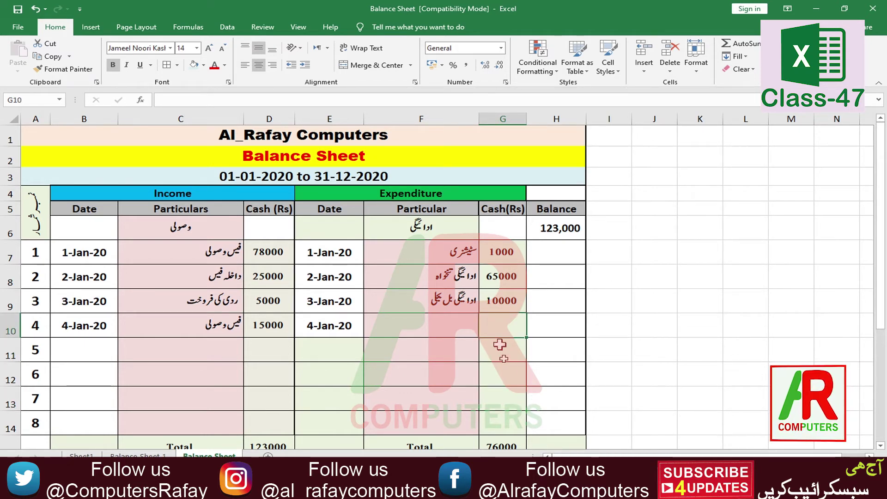
click(513, 346)
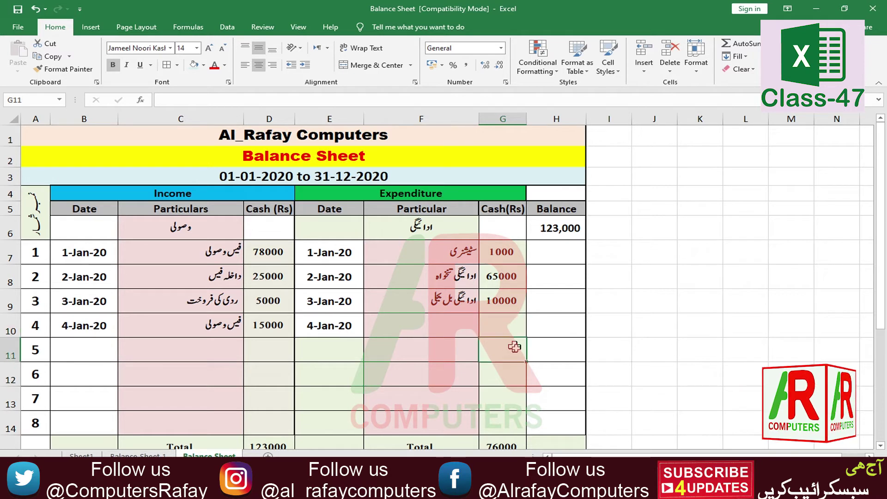
click(560, 339)
Start an IF formula in Balance cell H7 with G7>0 as its logical test
click(556, 253)
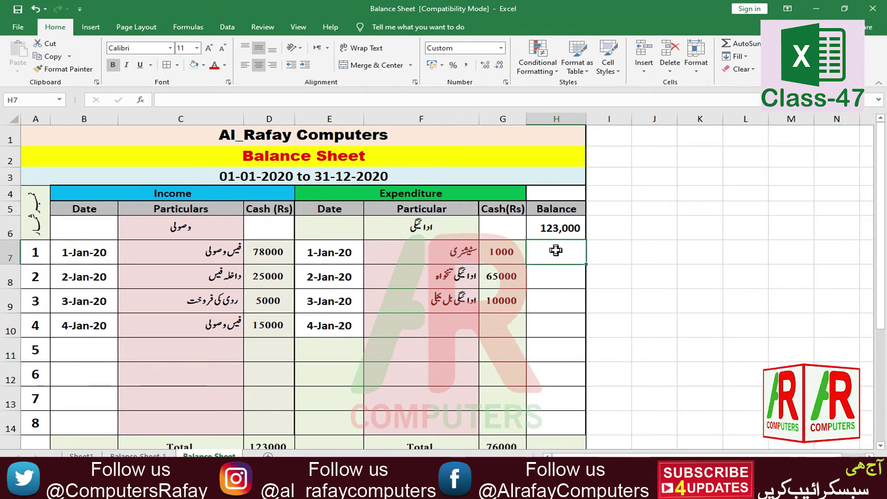
text(=if)
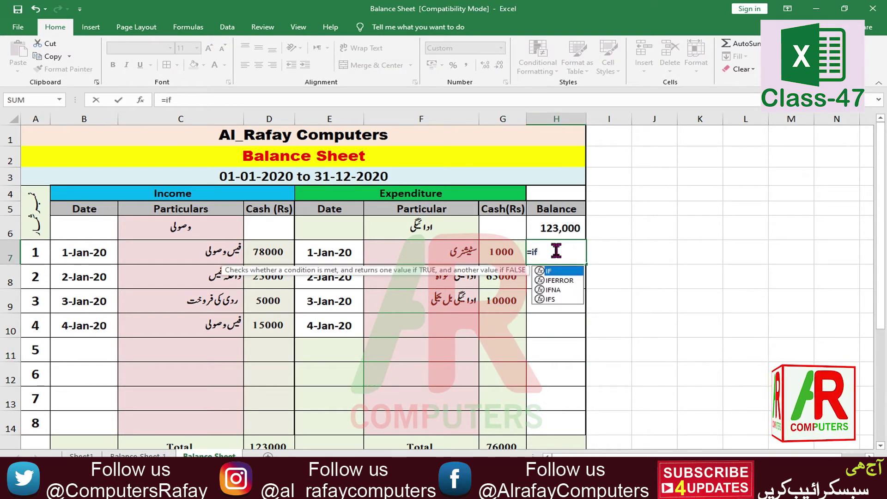
key(Tab)
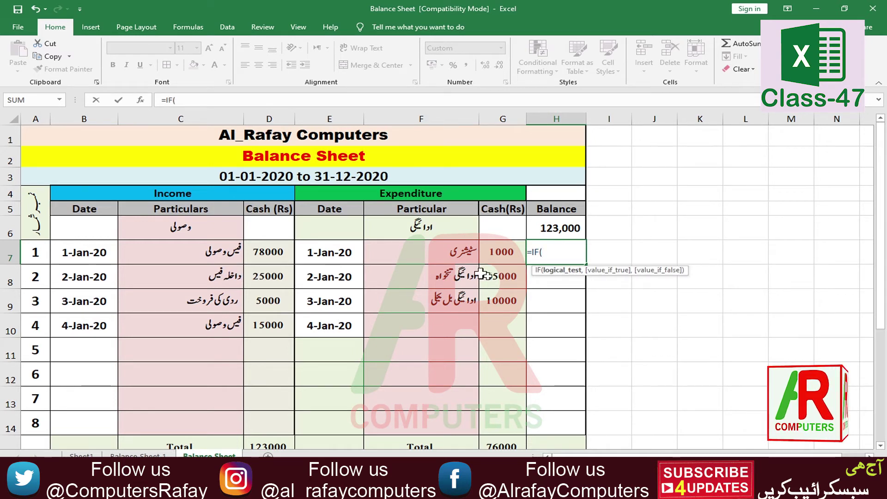
click(501, 261)
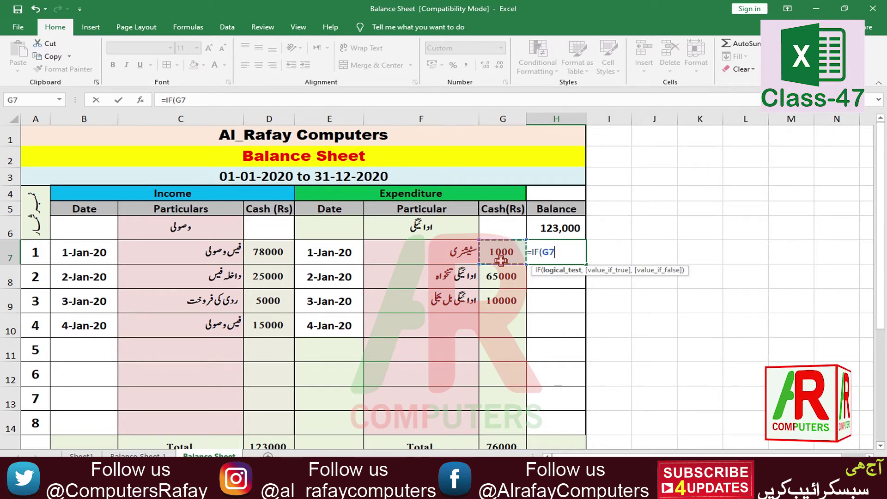
text(>0)
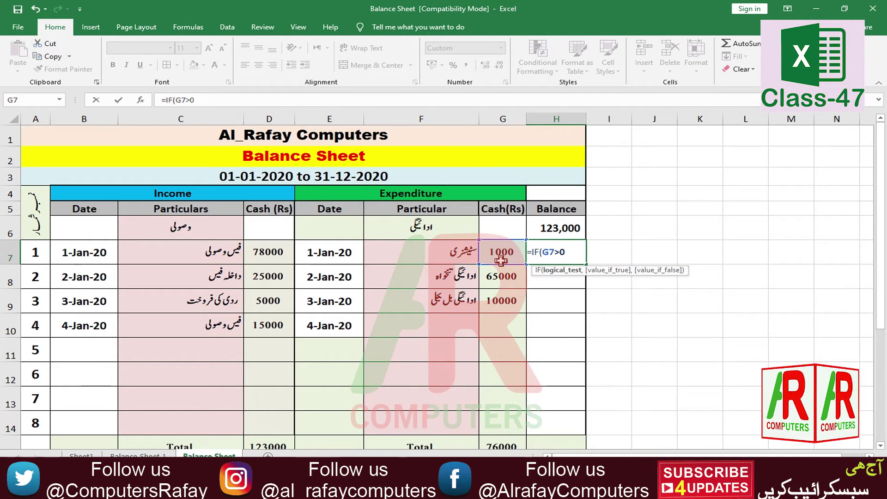
text(,)
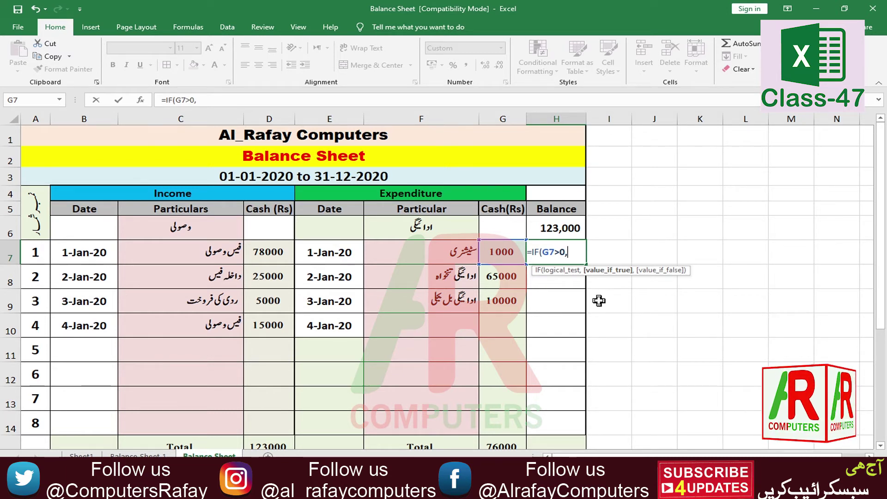
Begin the formula's value-if-true argument with SUM and an absolute reference to the opening balance, $H$6
text(sum)
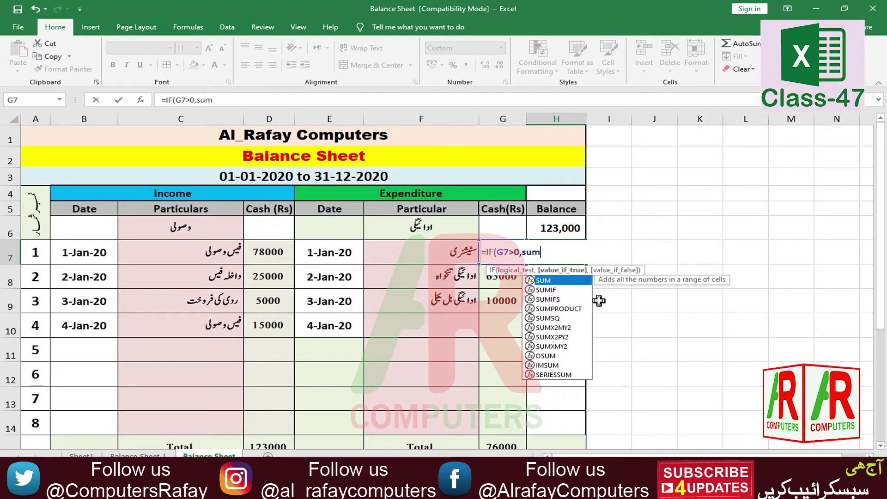
key(Tab)
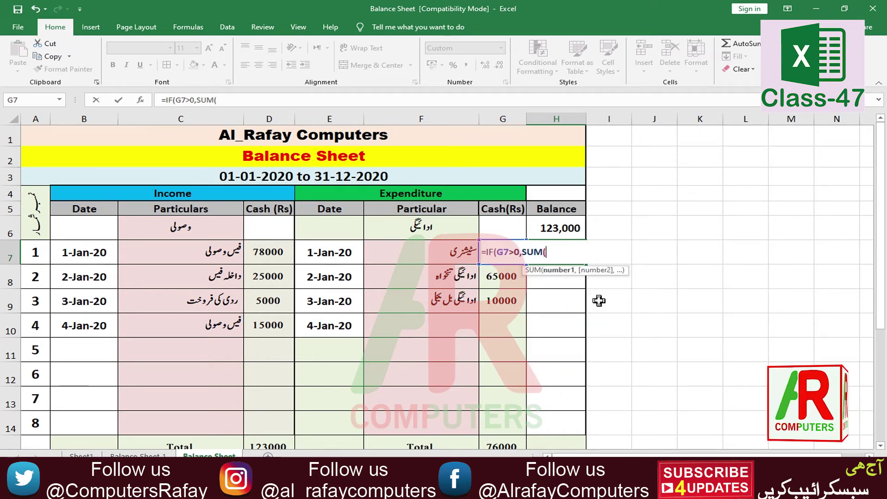
click(559, 226)
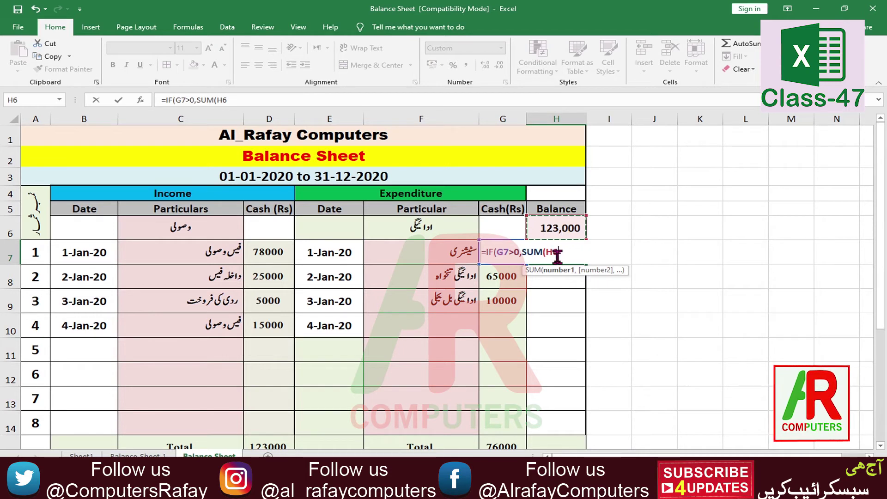
key(F4)
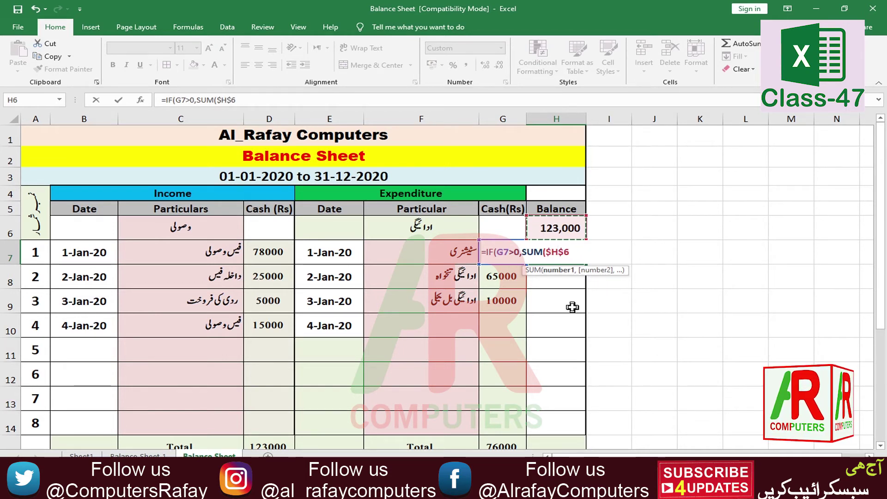
text(,)
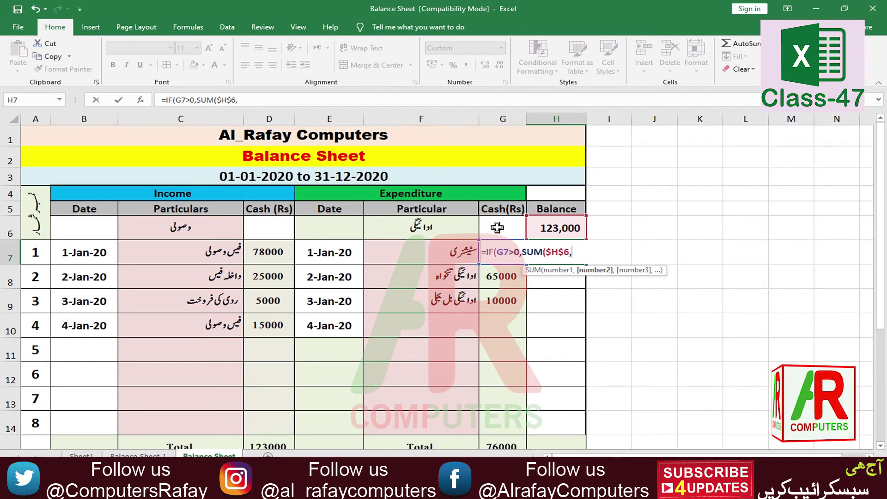
Add the expenditure cash range $G$6:G7 as the second SUM argument, locking only its first cell, and close the SUM
click(499, 233)
drag(500, 233, 501, 252)
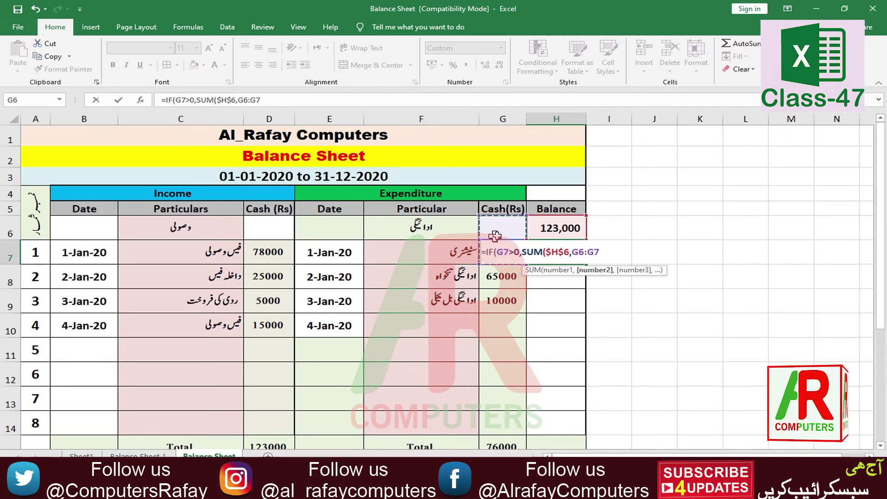
click(578, 251)
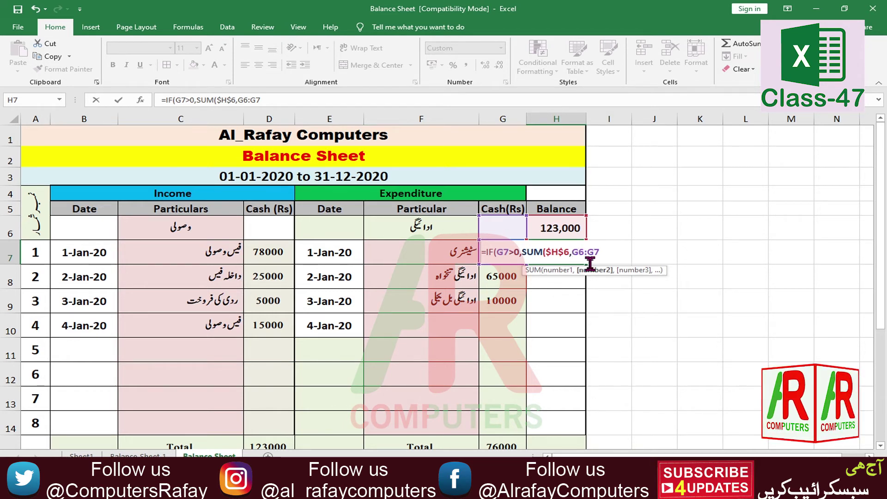
key(F4)
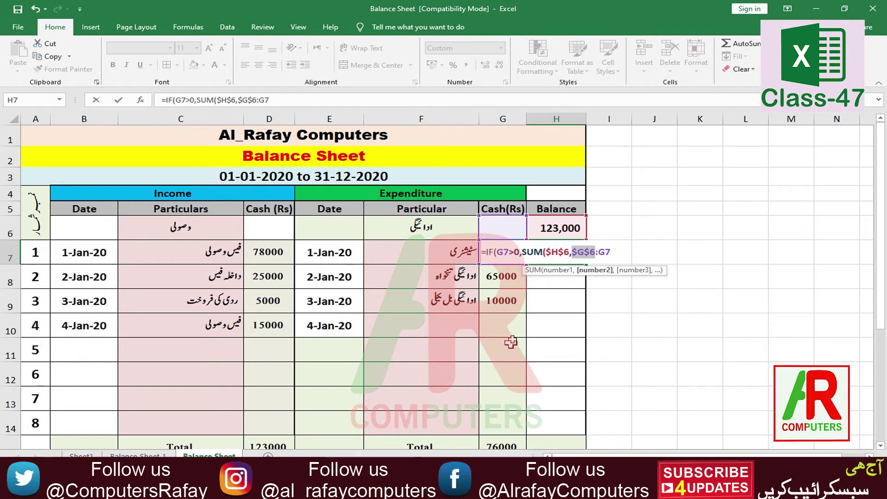
click(612, 254)
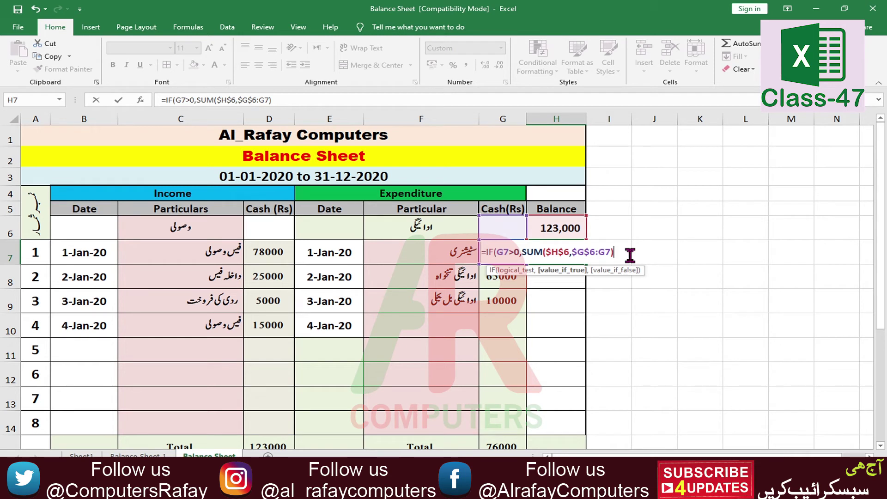
Rework the value-if-true part to subtract a nested SUM of the expenditure range, as SUM($H$6-SUM($G$6:G7))
click(571, 253)
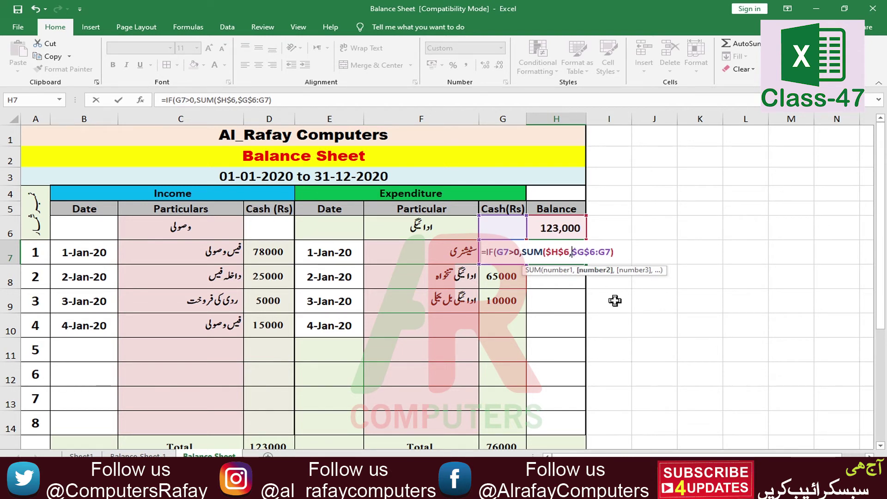
key(BackSpace)
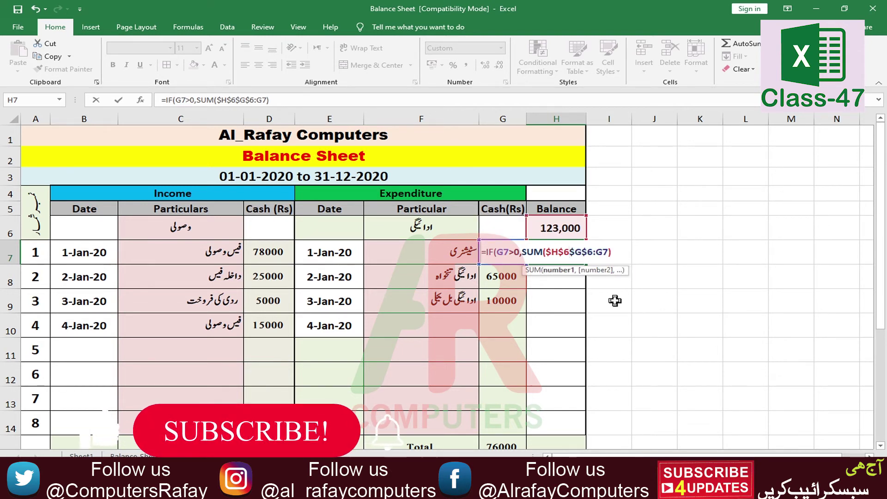
text(-)
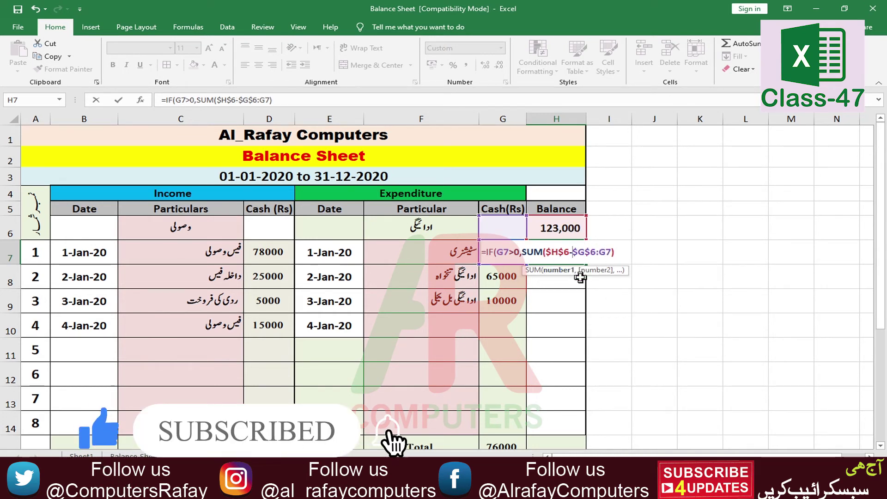
text(sum()
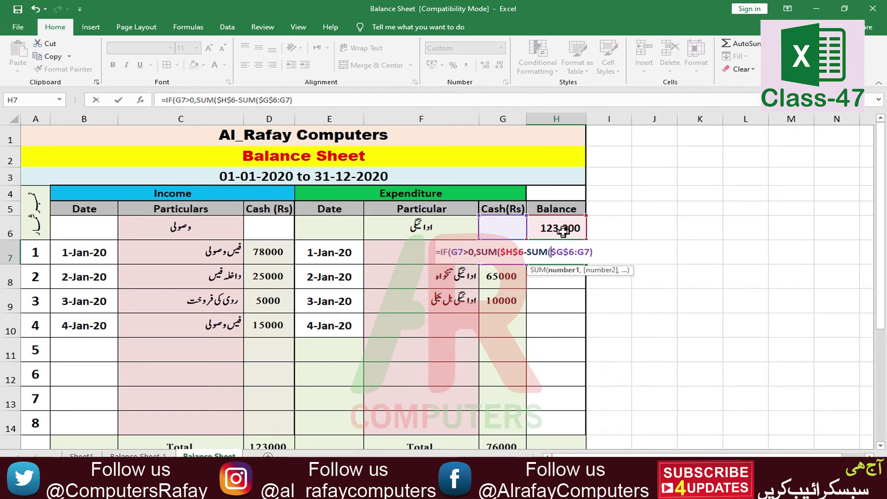
click(591, 253)
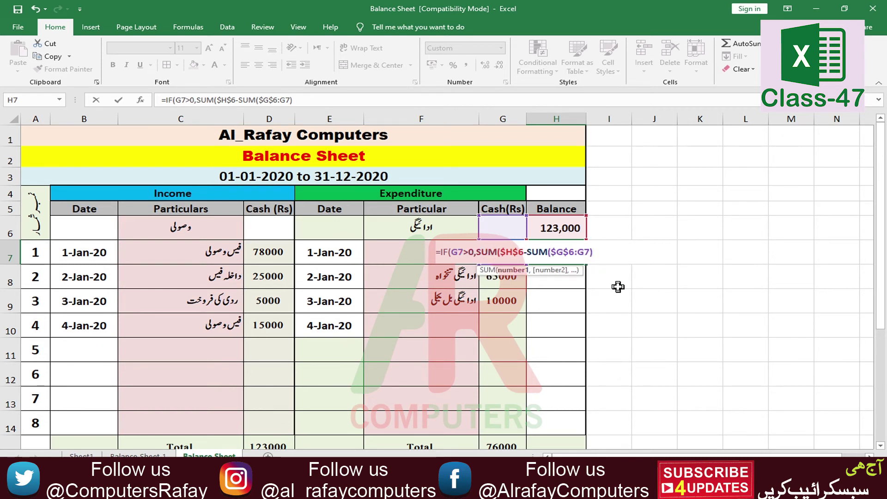
text())
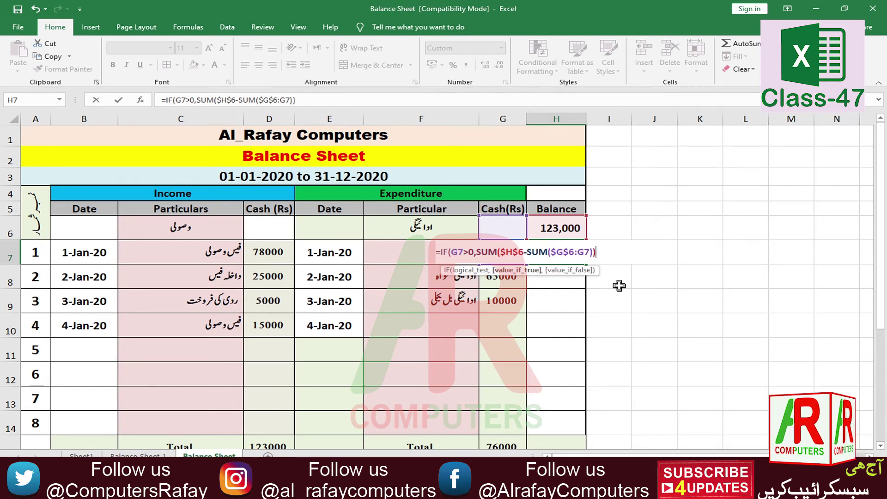
Finish the IF formula in H7 with "" as the value if false and fill it down through H14
text(,)
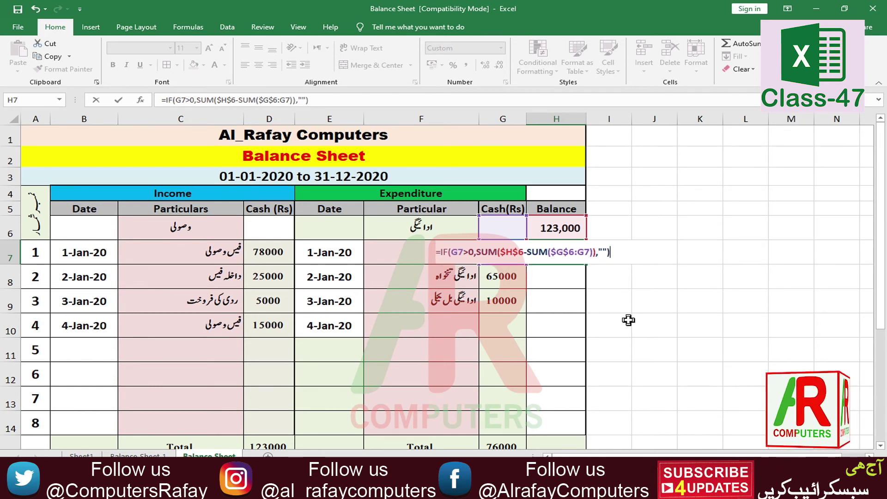
key(Return)
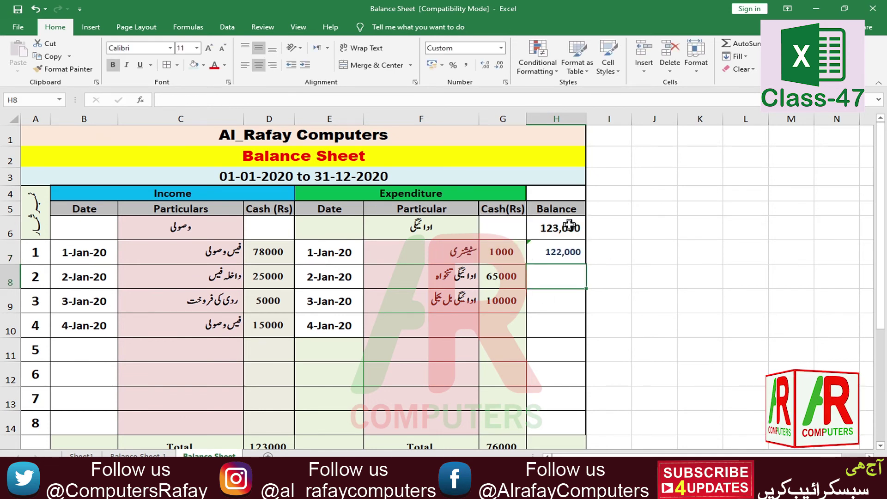
click(568, 250)
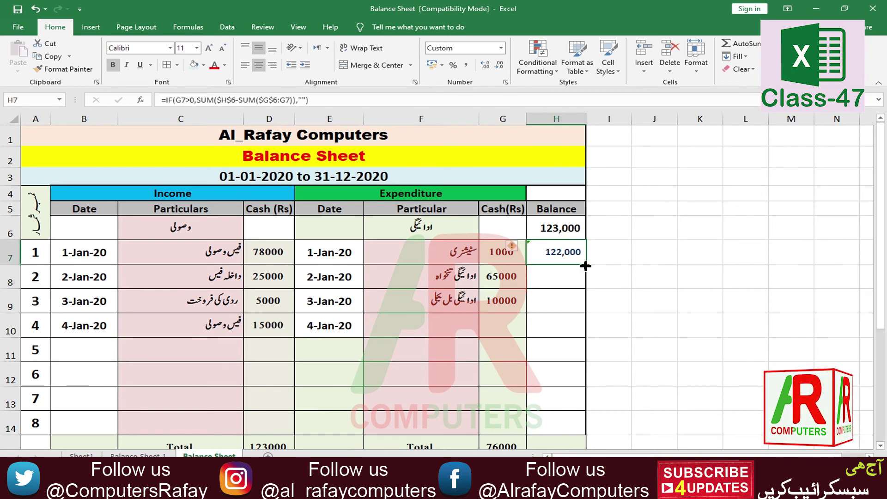
drag(586, 266, 584, 426)
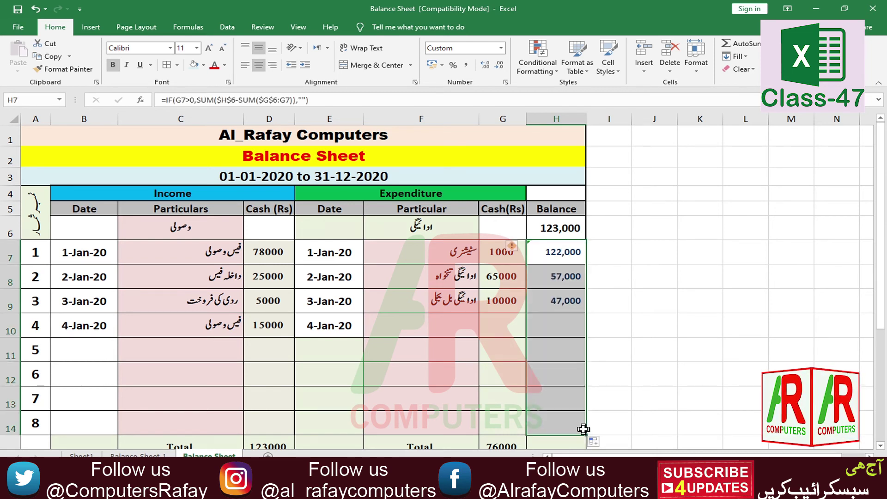
Try clearing the expenditure cash amounts in G7:G9, and undo the deletion
click(508, 329)
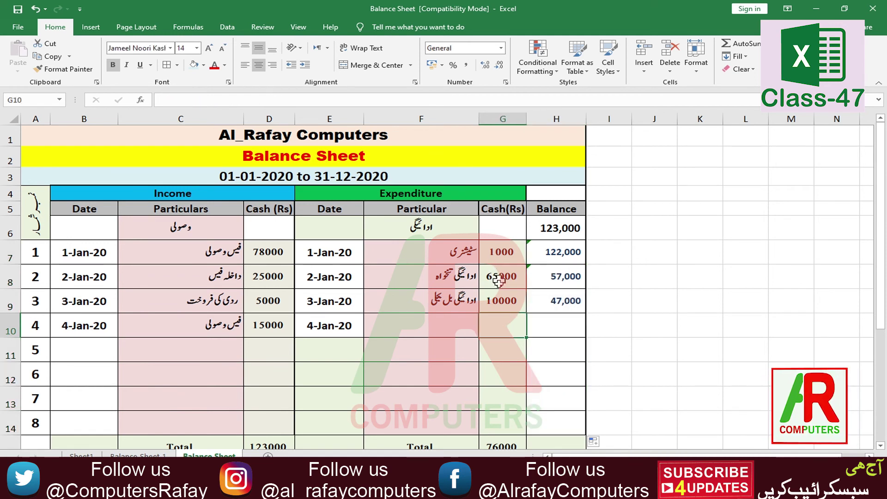
click(502, 300)
drag(503, 252, 505, 300)
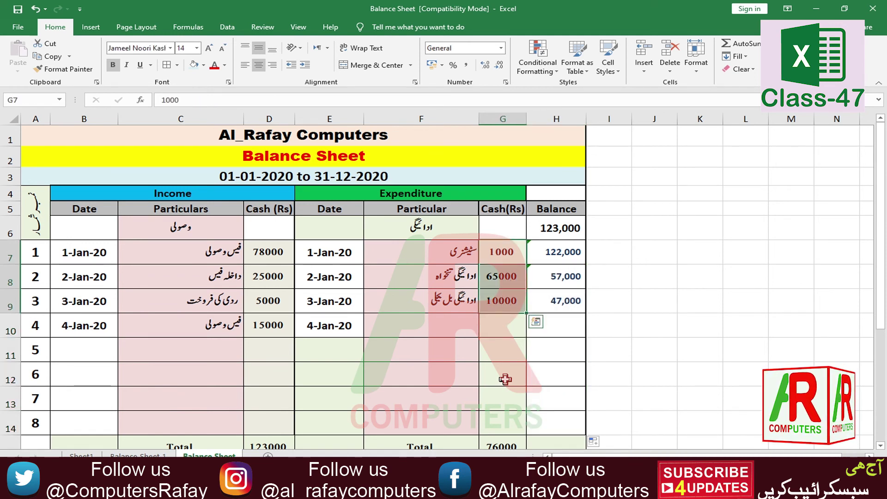
key(Delete)
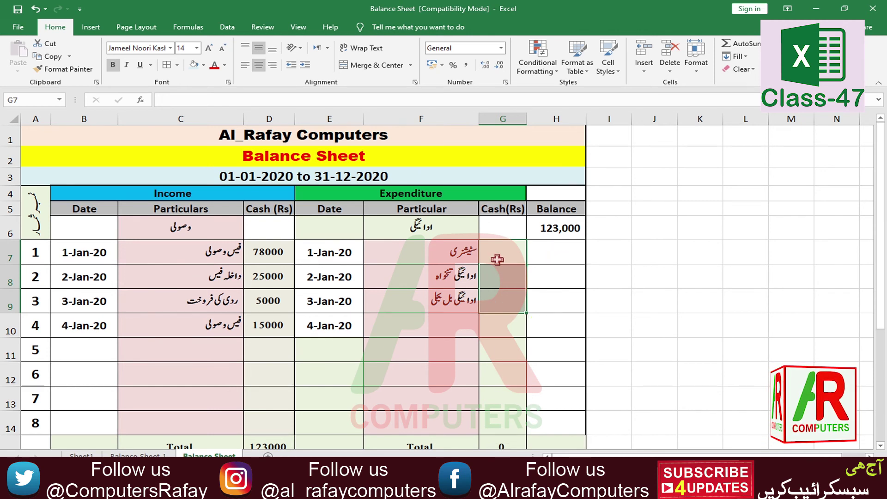
key(ctrl+z)
click(458, 356)
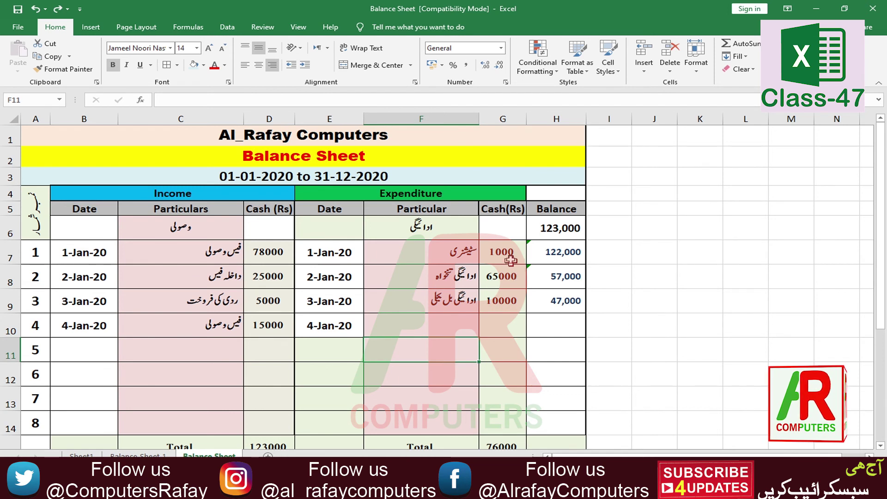
Enter 2000 as the expenditure cash amount for entry 4 in cell G10
click(500, 333)
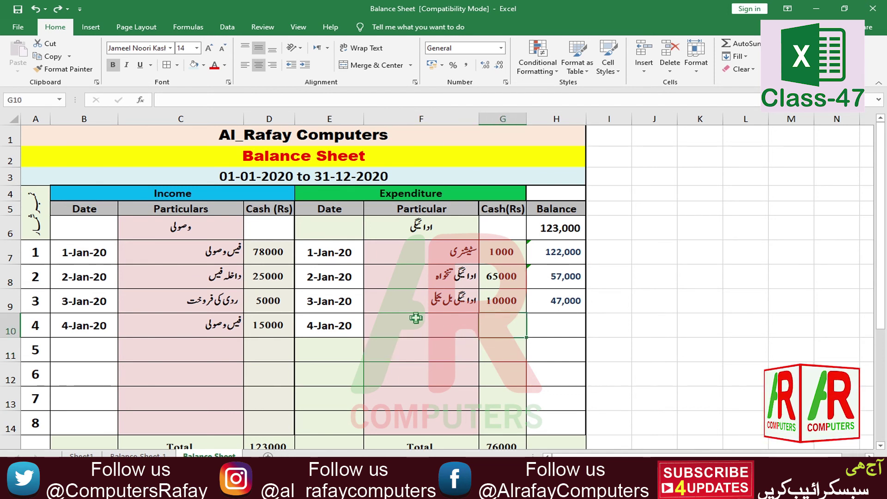
drag(416, 318, 559, 342)
click(560, 329)
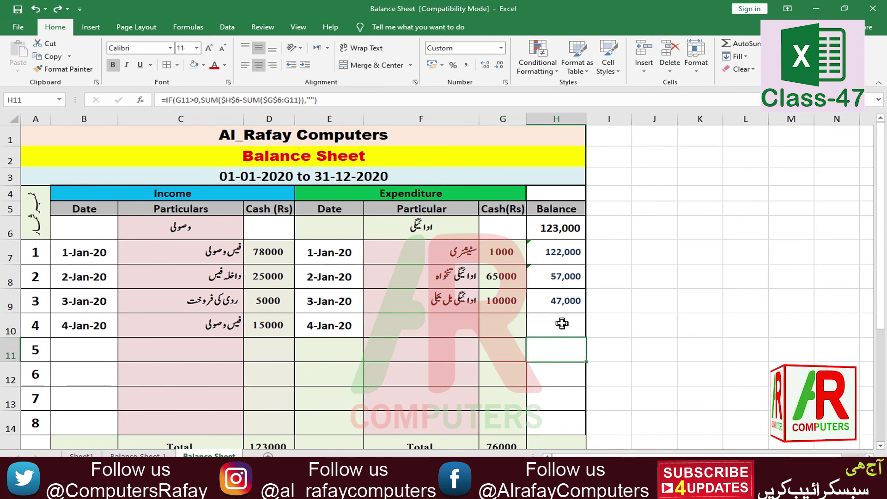
click(499, 327)
click(426, 323)
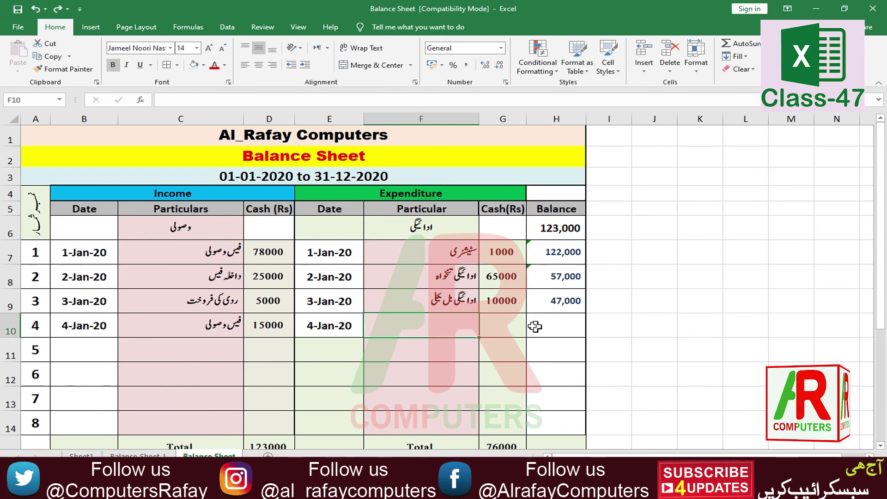
click(501, 323)
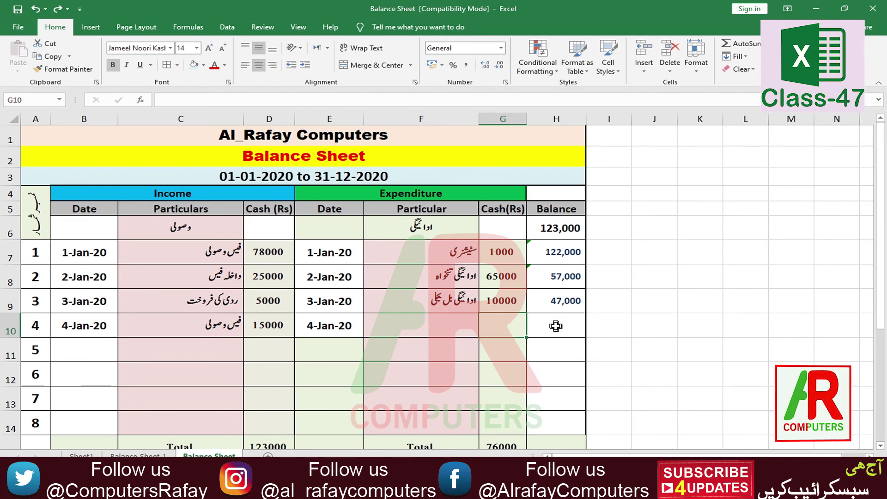
text(2000)
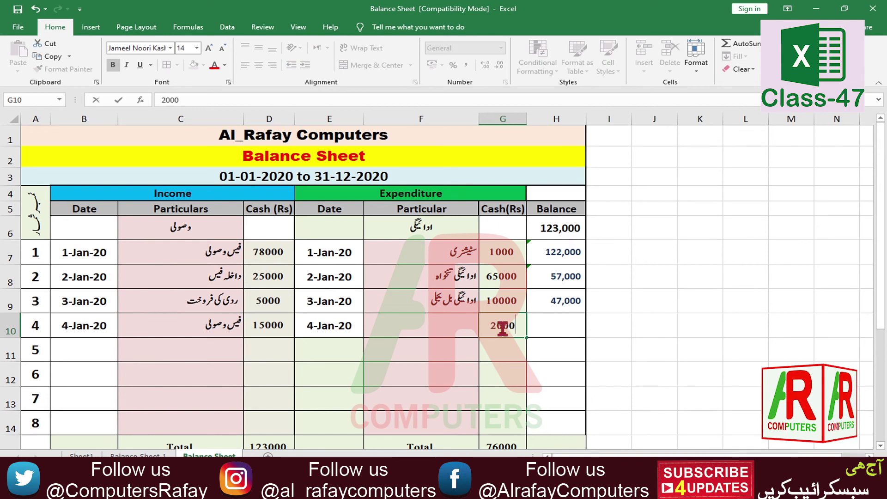
key(Return)
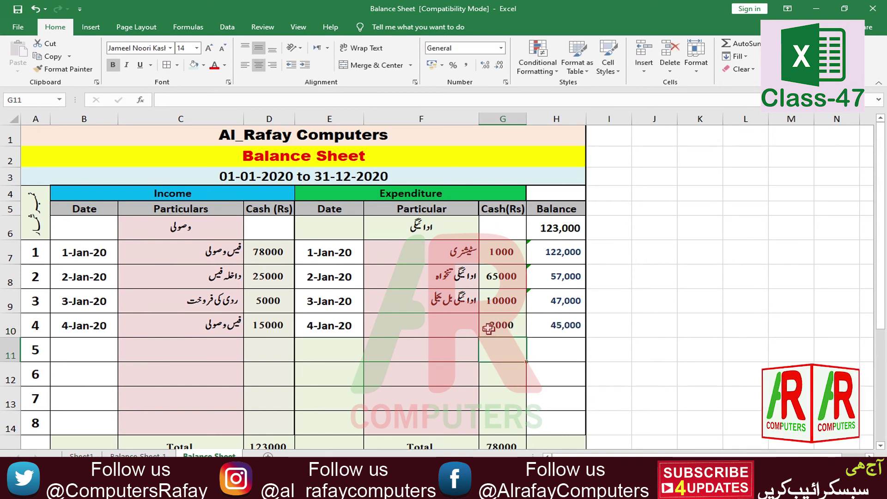